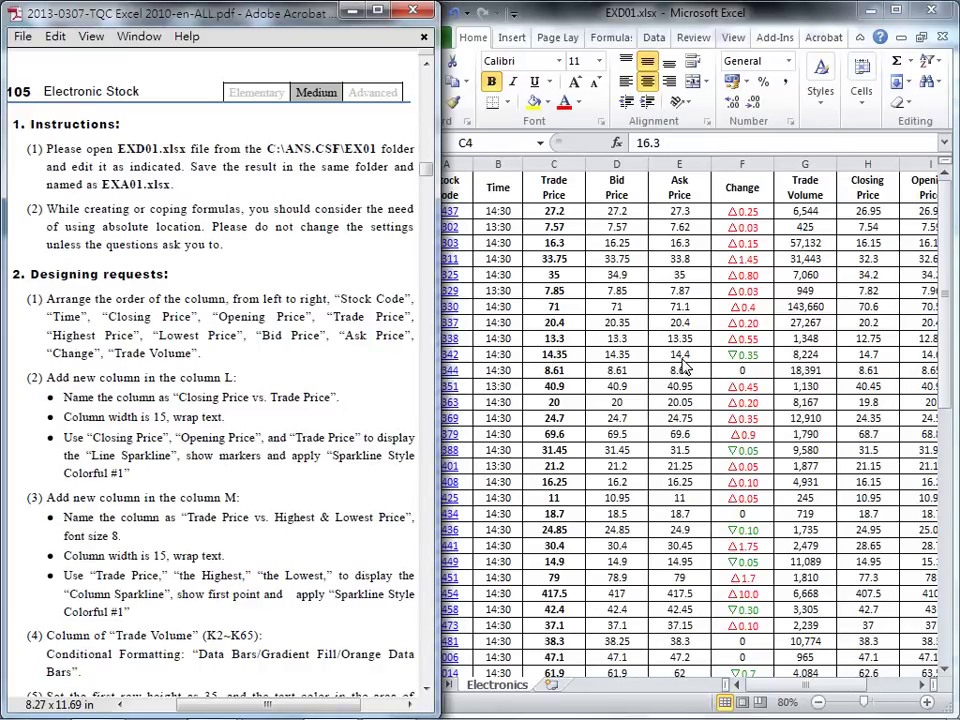
{"action": "left_click", "coordinate": [497, 211]}
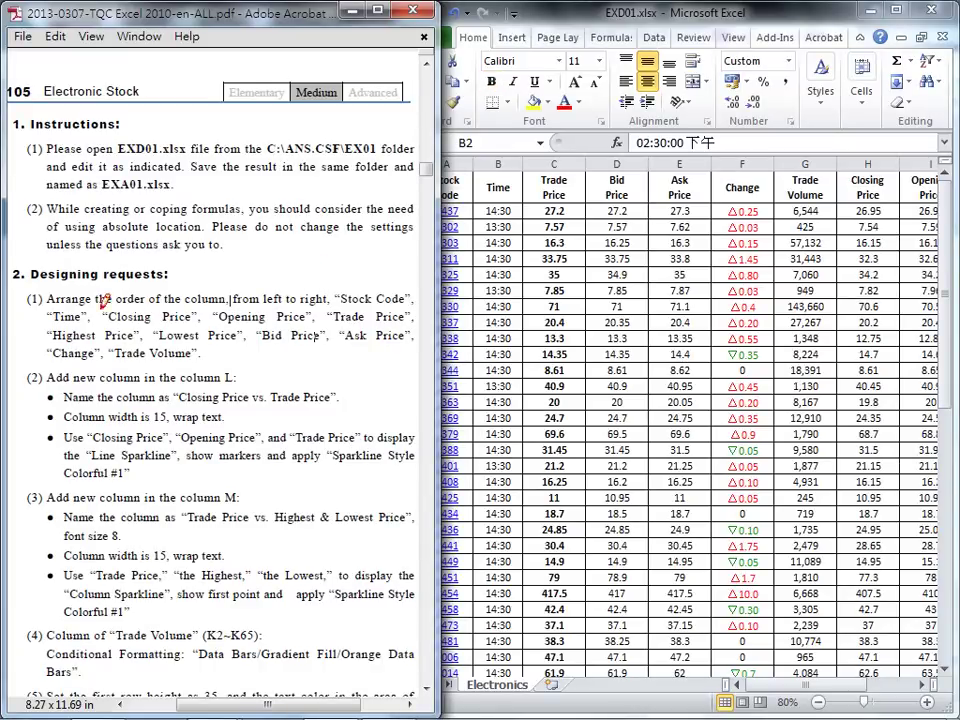
{"action": "left_click_drag", "start_coordinate": [47, 306], "coordinate": [228, 303]}
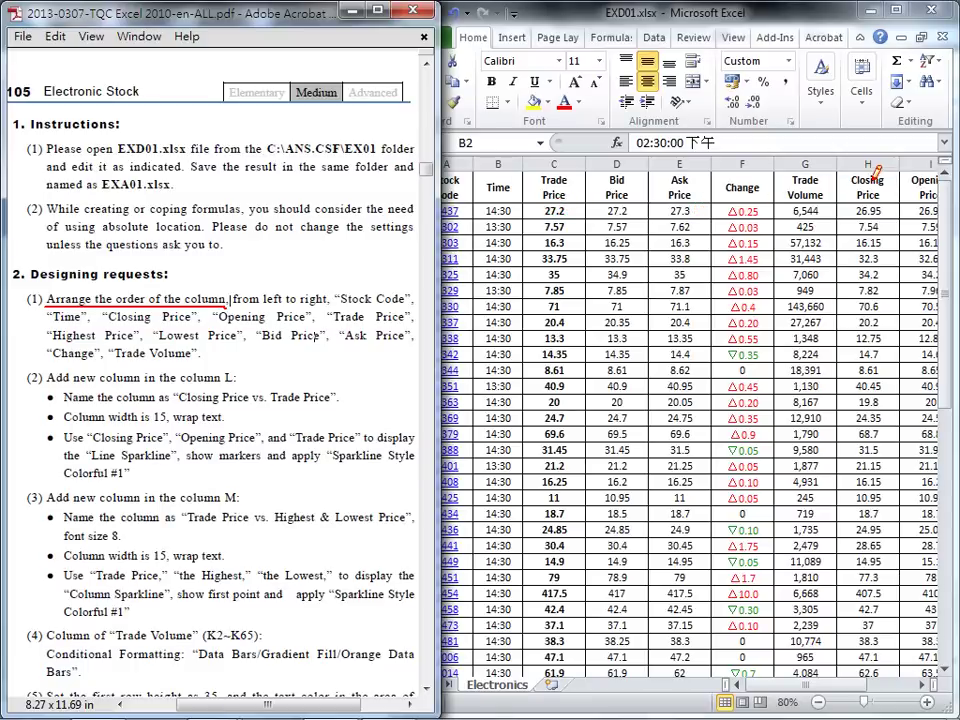
{"action": "mouse_move", "coordinate": [866, 176]}
{"action": "left_mouse_down"}
{"action": "mouse_move", "coordinate": [878, 186]}
{"action": "mouse_move", "coordinate": [945, 164]}
{"action": "left_mouse_up"}
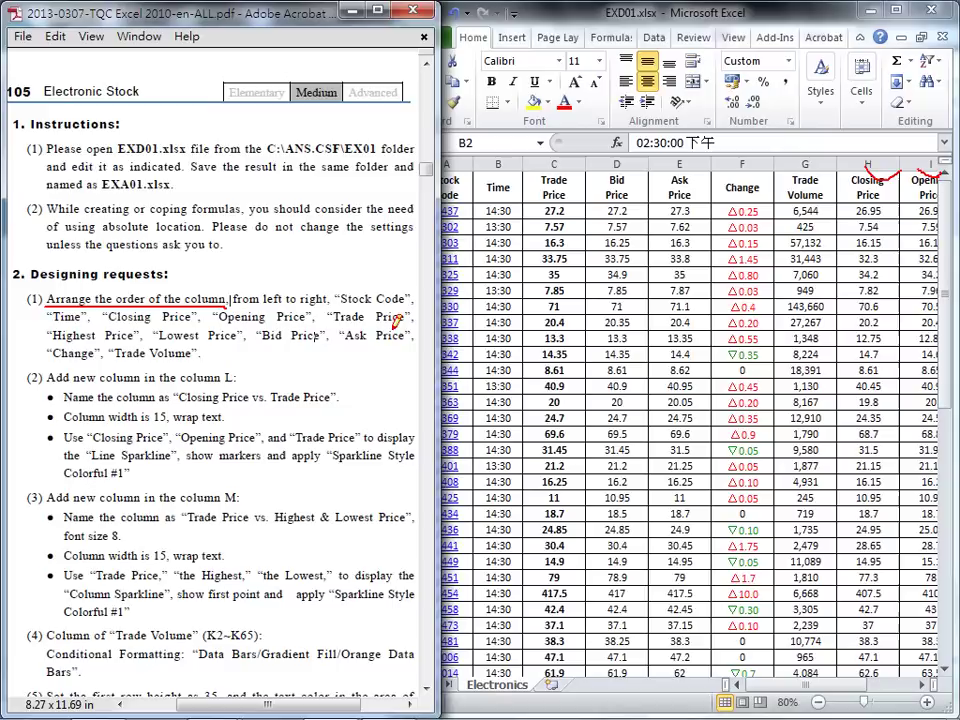
{"action": "key", "text": "Escape"}
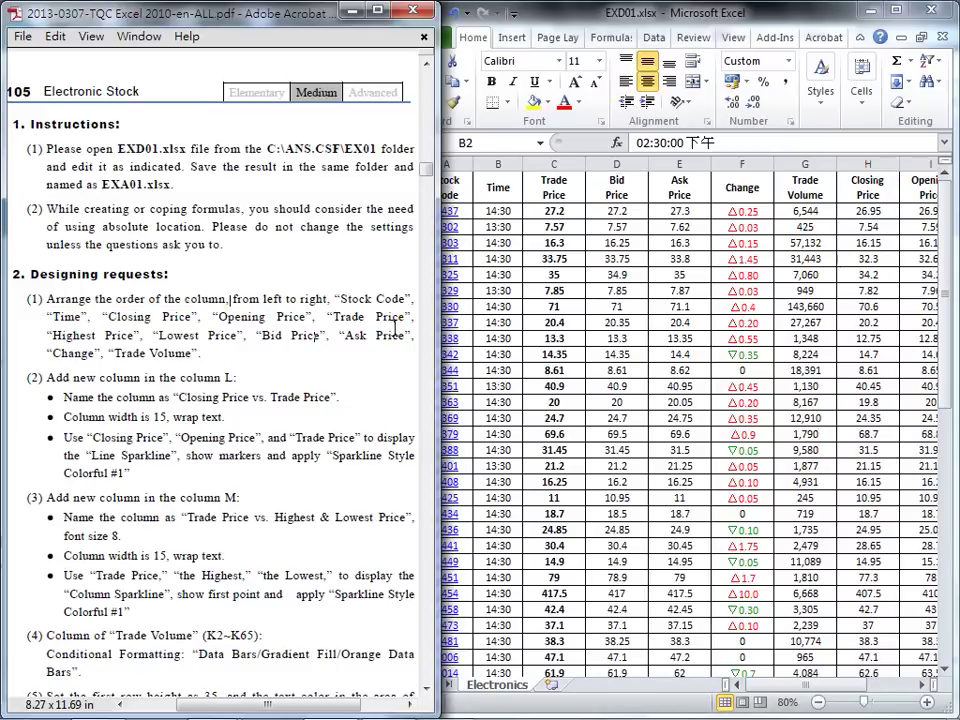
- Move the Closing Price and Opening Price columns so they sit directly before the Trade Price column
{"action": "left_click", "coordinate": [867, 165]}
{"action": "left_click", "coordinate": [893, 162]}
{"action": "left_click_drag", "start_coordinate": [893, 162], "coordinate": [911, 162]}
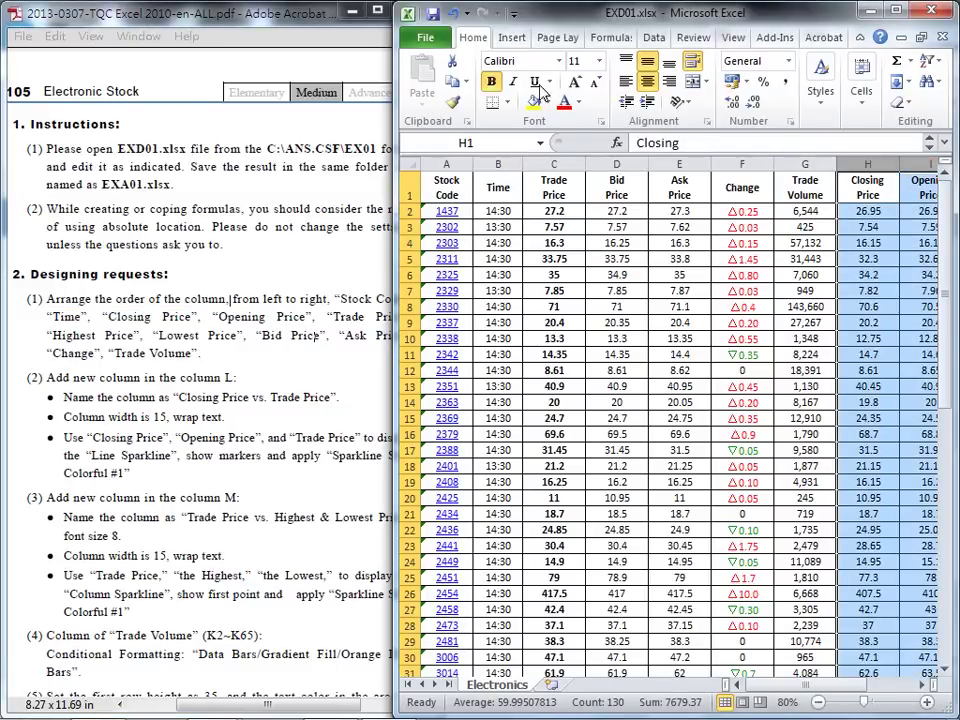
{"action": "left_click", "coordinate": [452, 61]}
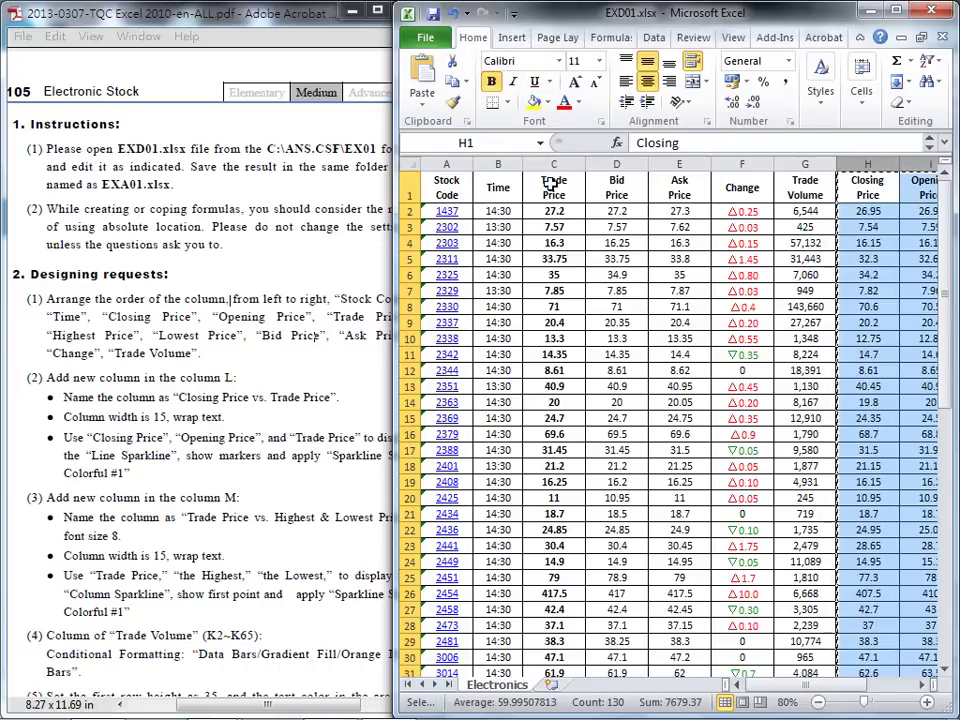
{"action": "left_click", "coordinate": [553, 180]}
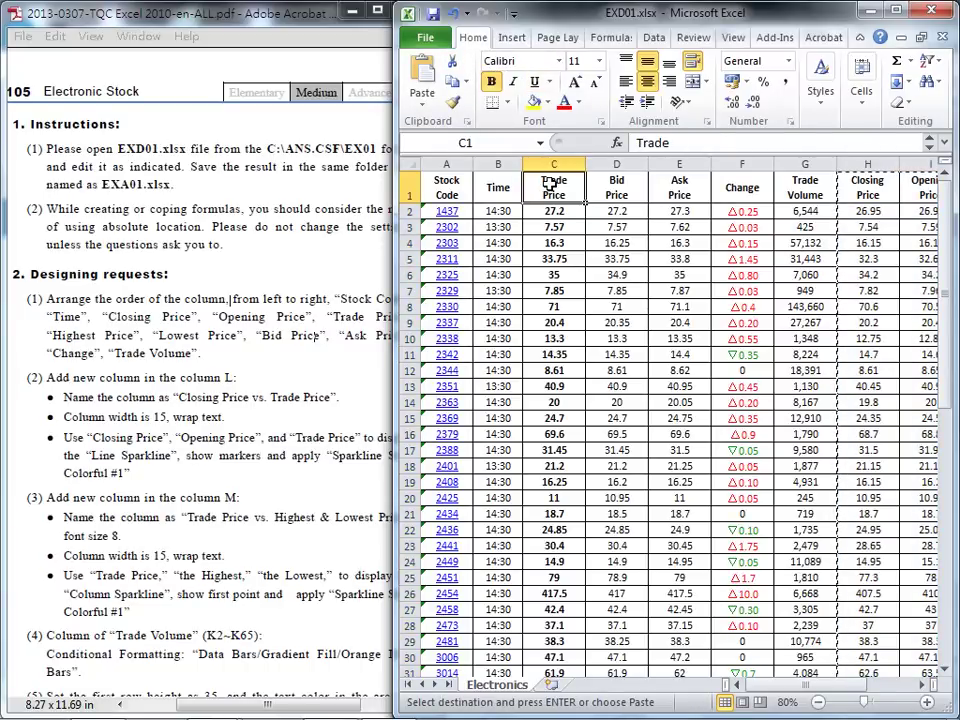
{"action": "right_click", "coordinate": [553, 190]}
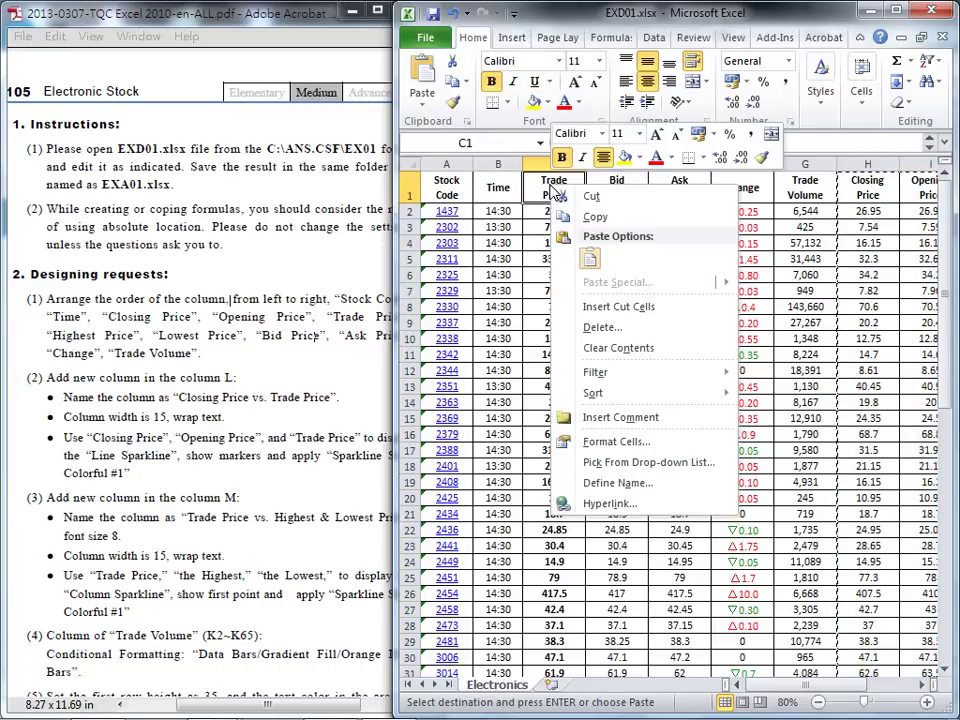
{"action": "left_click", "coordinate": [601, 308]}
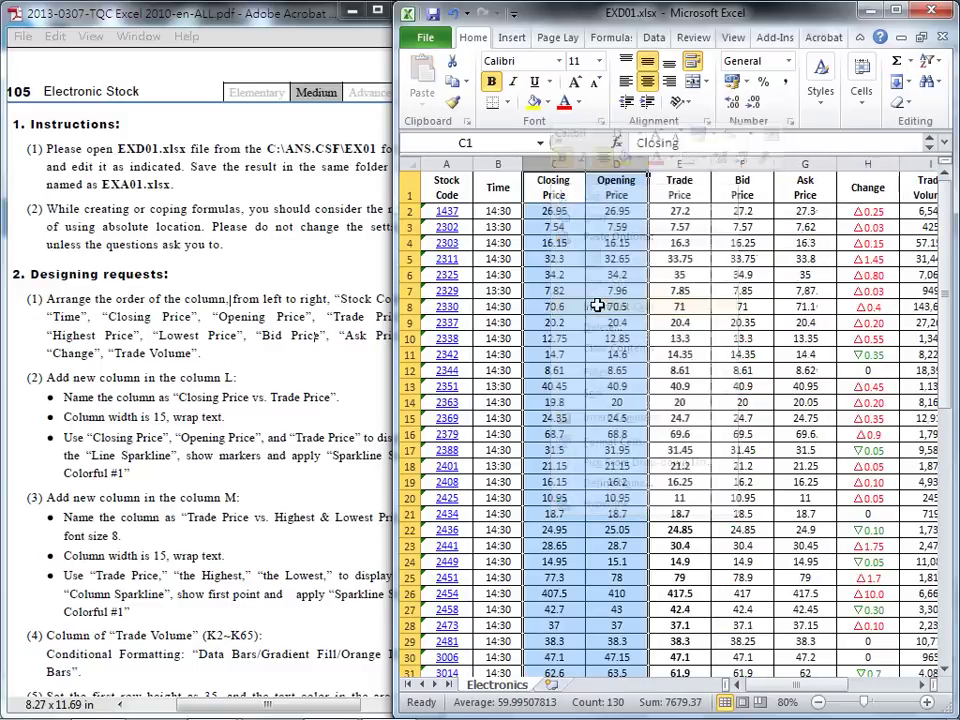
- Move the Highest Price and Lowest Price columns so they sit directly before the Bid Price column
{"action": "left_click", "coordinate": [380, 296]}
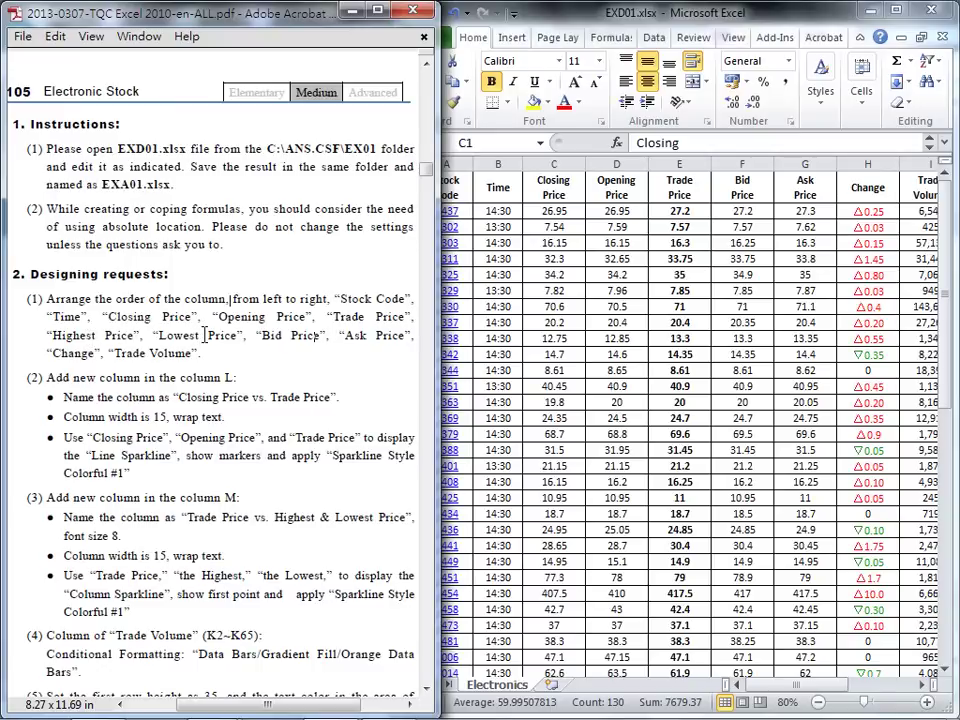
{"action": "left_click", "coordinate": [855, 690]}
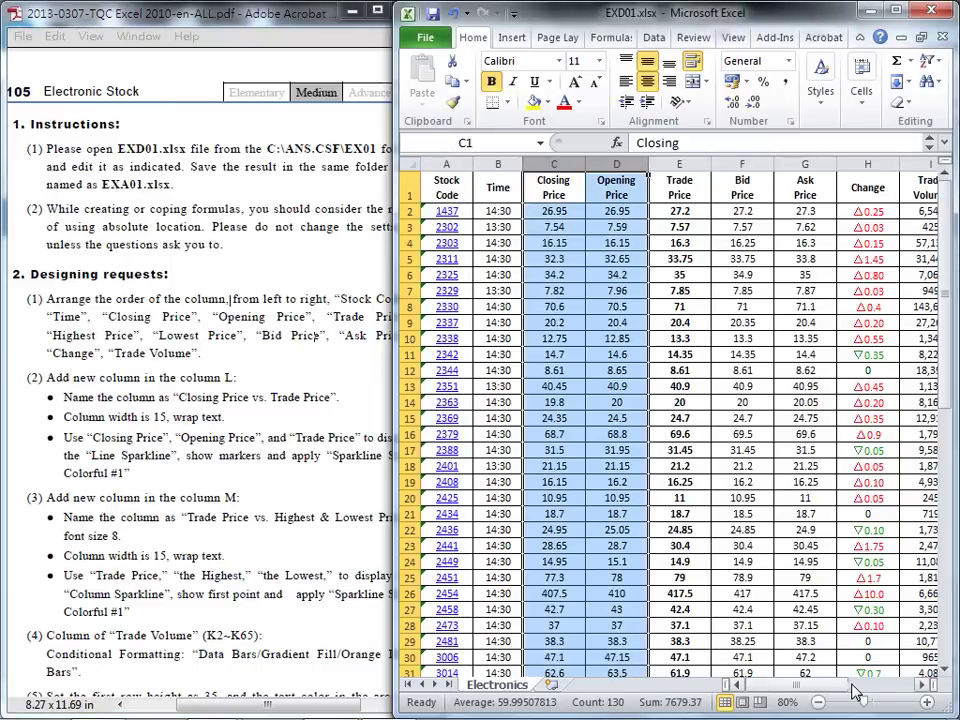
{"action": "left_click", "coordinate": [921, 685]}
{"action": "left_click", "coordinate": [921, 685]}
{"action": "left_click", "coordinate": [921, 685]}
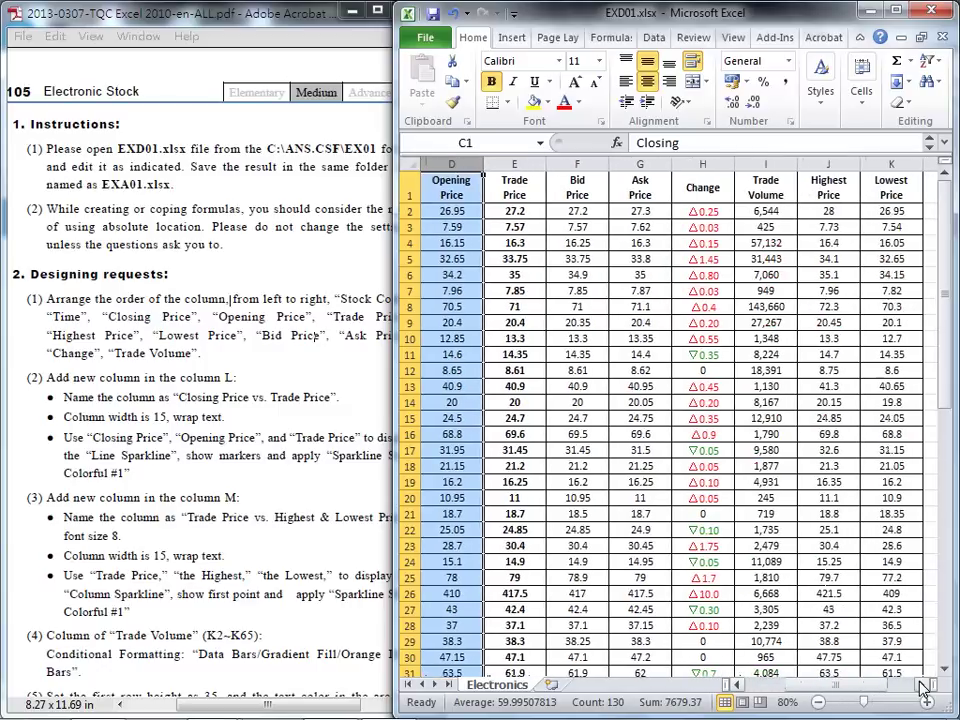
{"action": "left_click_drag", "start_coordinate": [840, 163], "coordinate": [876, 162]}
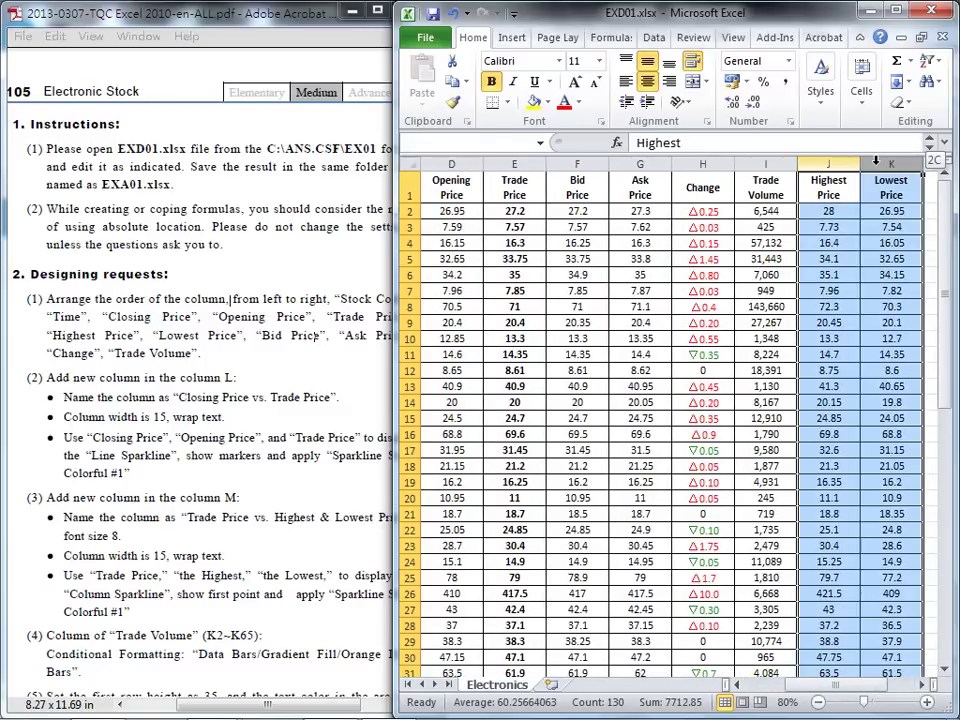
{"action": "left_click", "coordinate": [454, 62]}
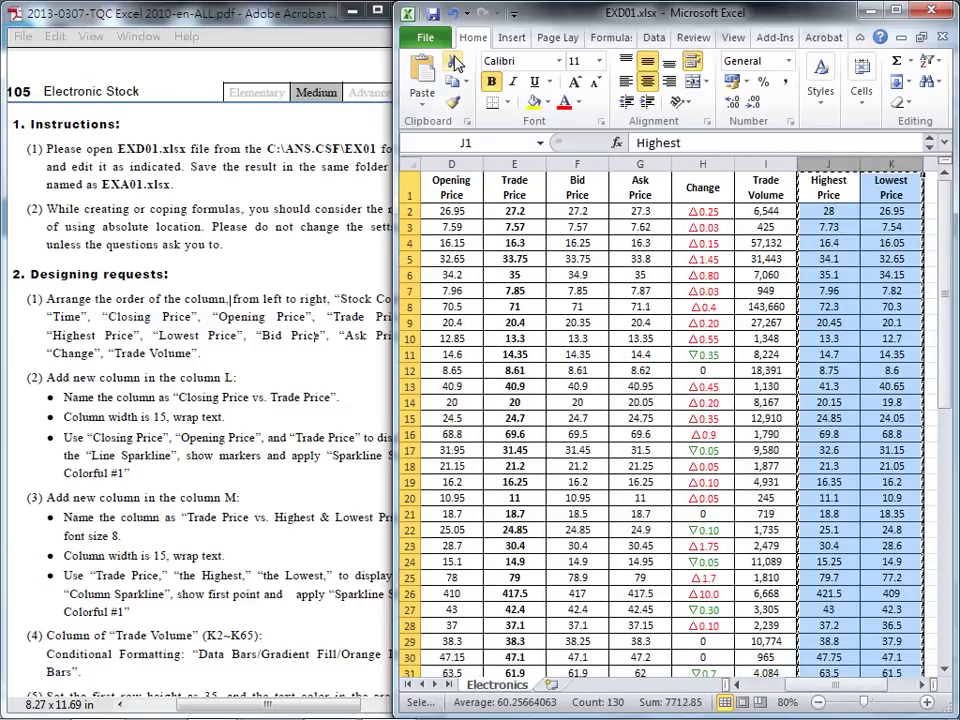
{"action": "left_click", "coordinate": [576, 194]}
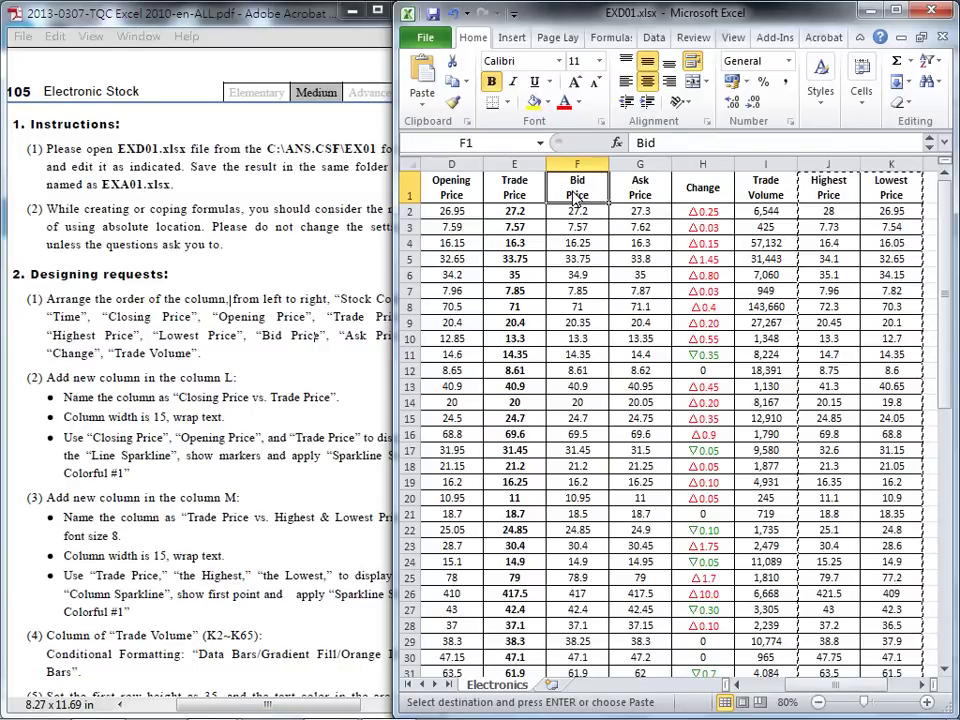
{"action": "right_click", "coordinate": [576, 194]}
{"action": "left_click", "coordinate": [612, 315]}
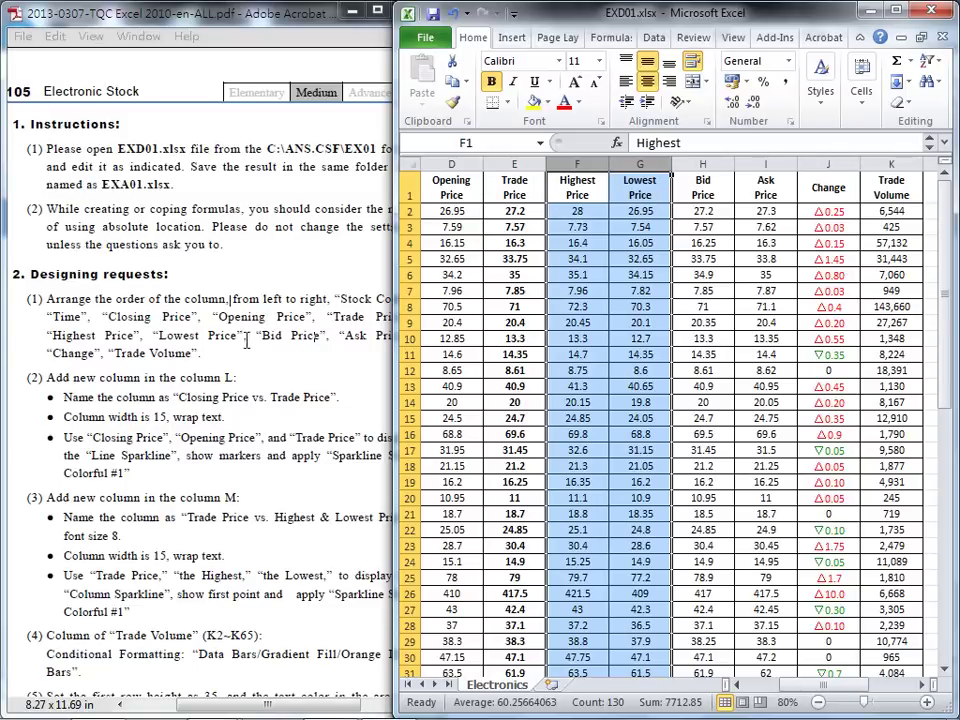
{"action": "left_click", "coordinate": [200, 255]}
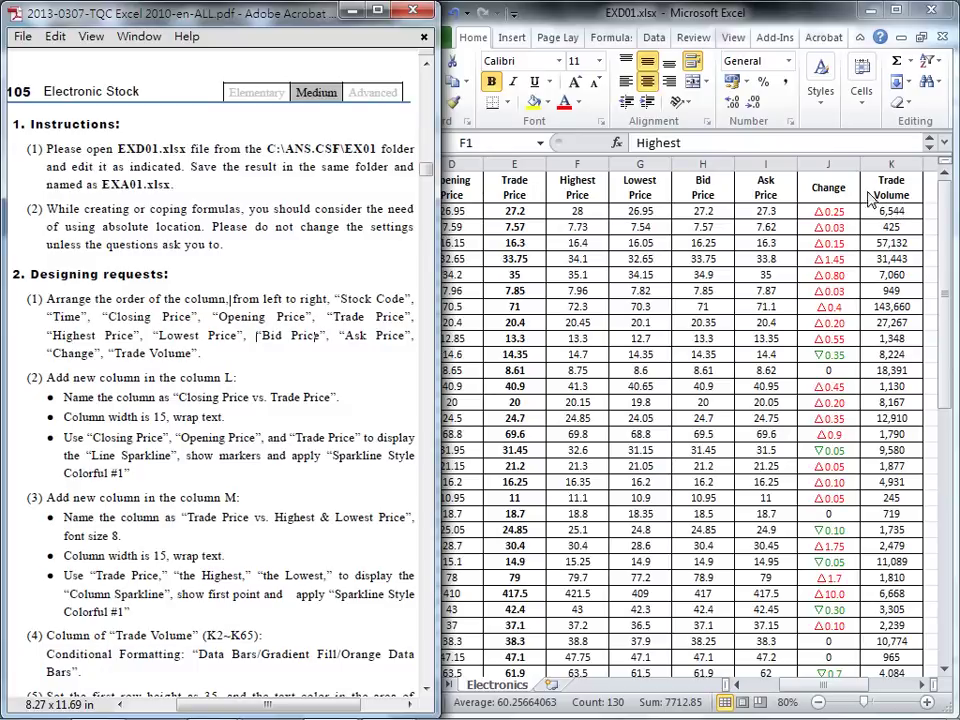
{"action": "key", "text": "alt+Tab"}
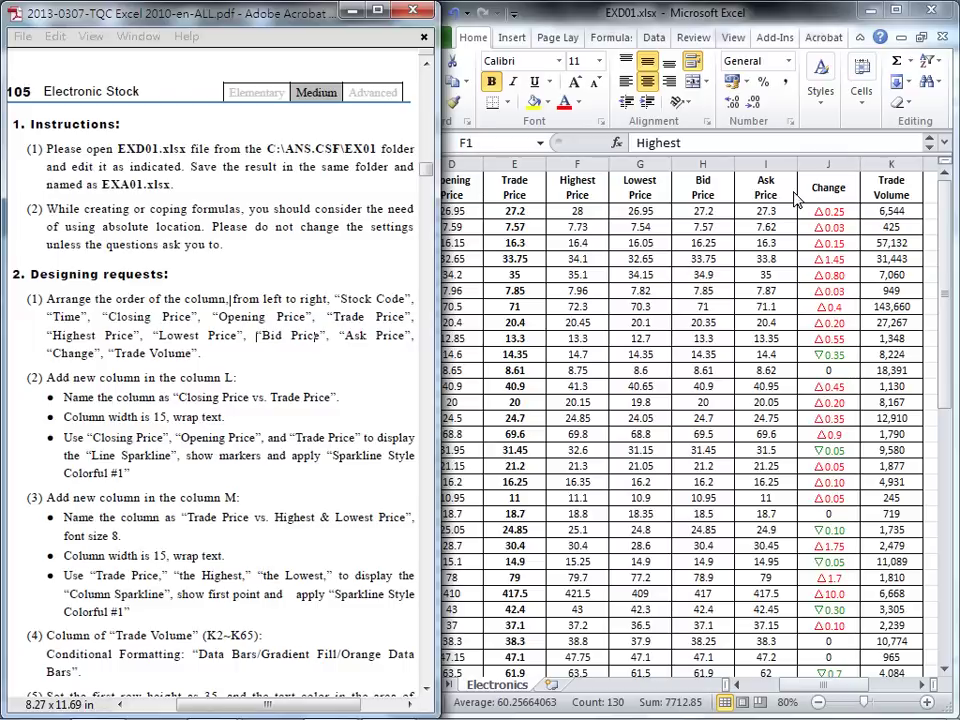
{"action": "left_click", "coordinate": [300, 373]}
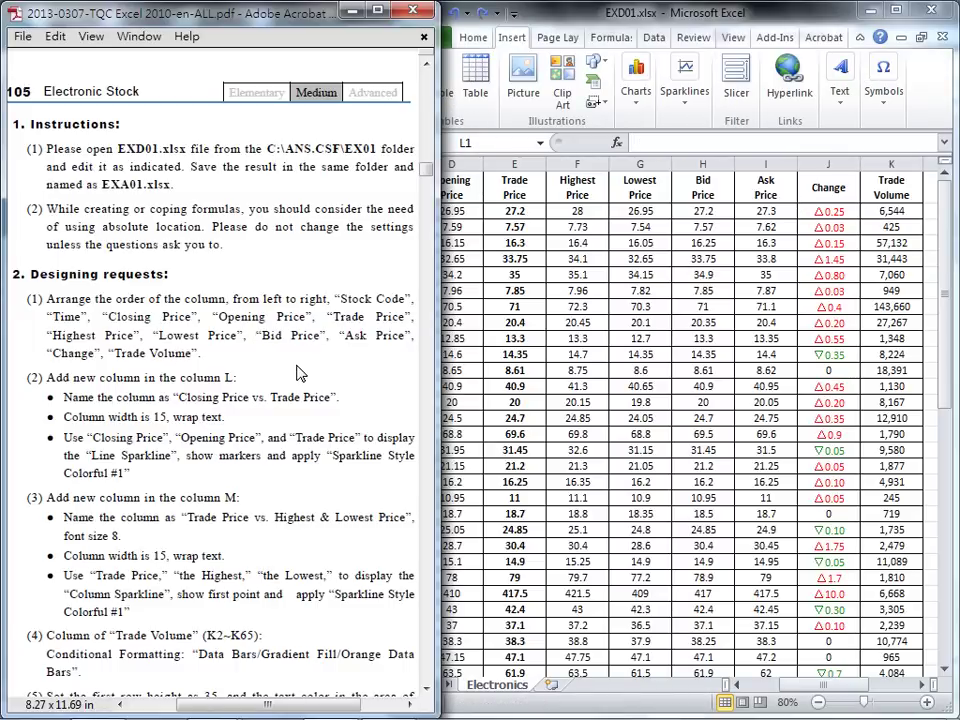
{"action": "left_click_drag", "start_coordinate": [47, 385], "coordinate": [229, 382]}
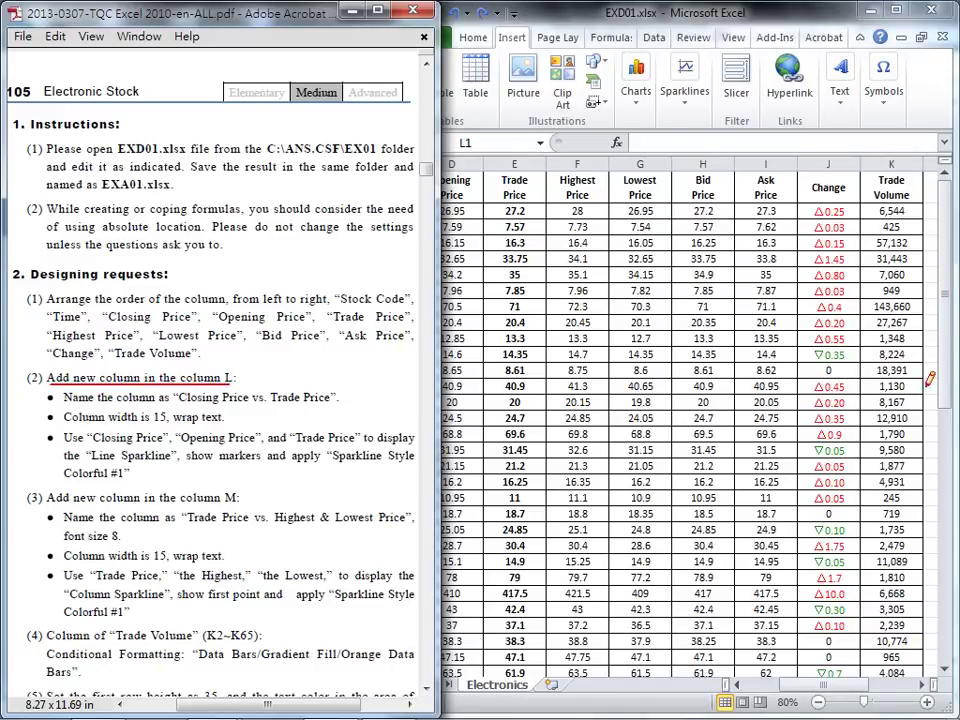
{"action": "key", "text": "Escape"}
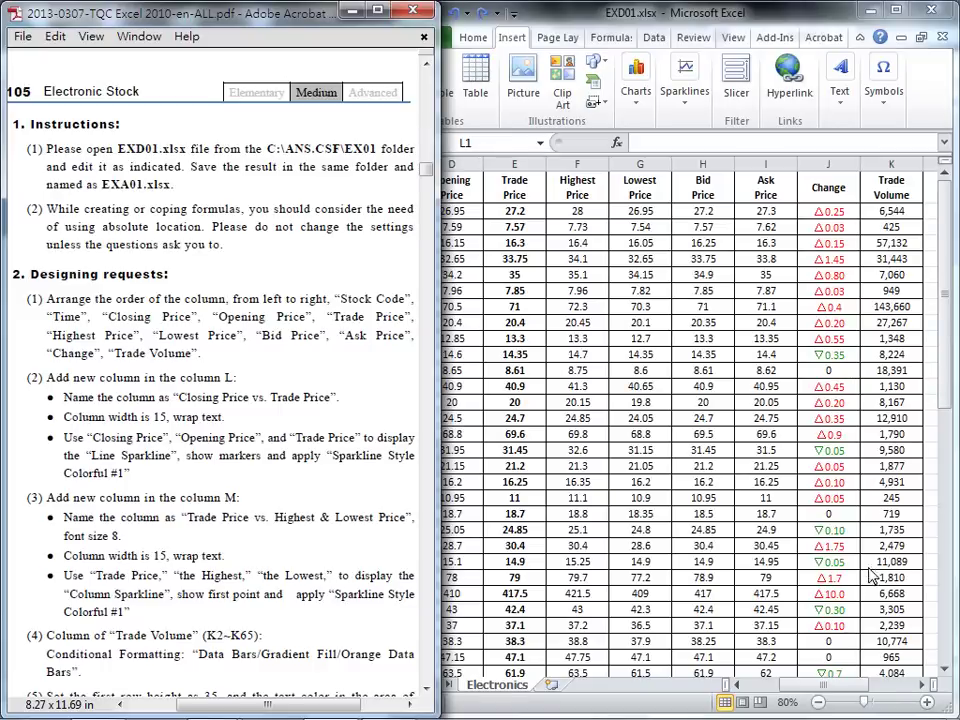
- Enter the header "Closing price vs. Trade Price" in cell L1, beside the Trade Volume column
{"action": "left_click", "coordinate": [648, 518]}
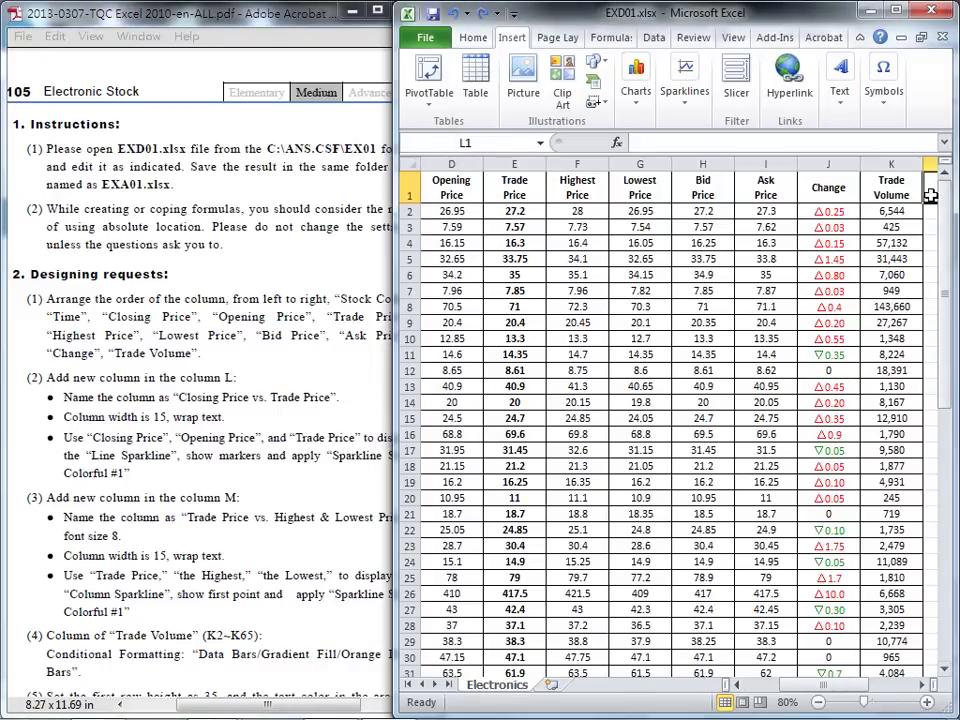
{"action": "left_click", "coordinate": [921, 686]}
{"action": "left_click", "coordinate": [921, 687]}
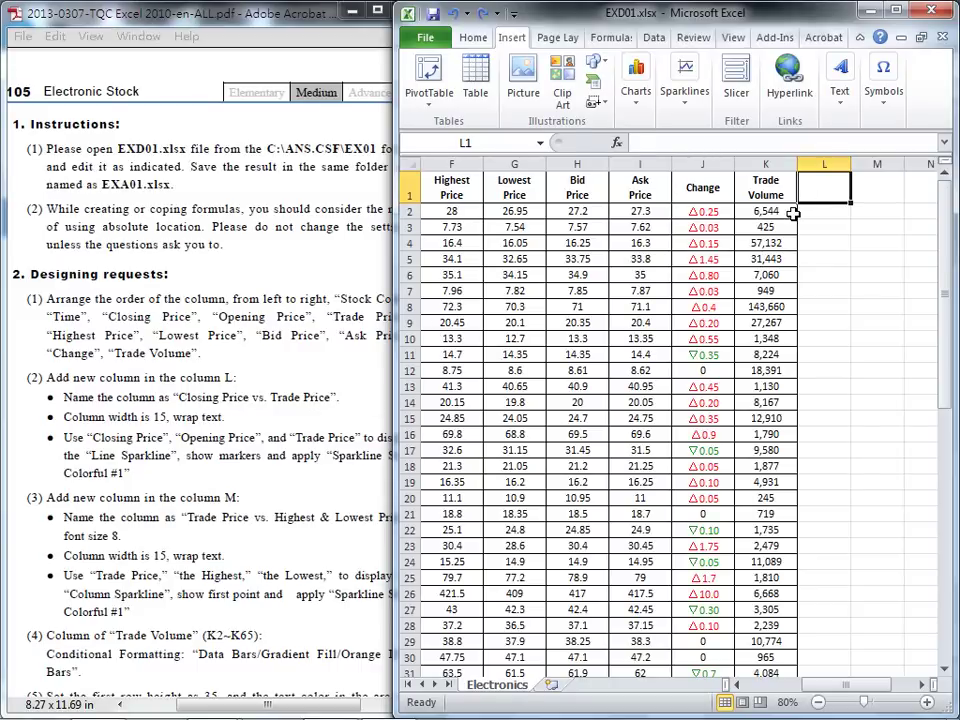
{"action": "type", "text": "Co"}
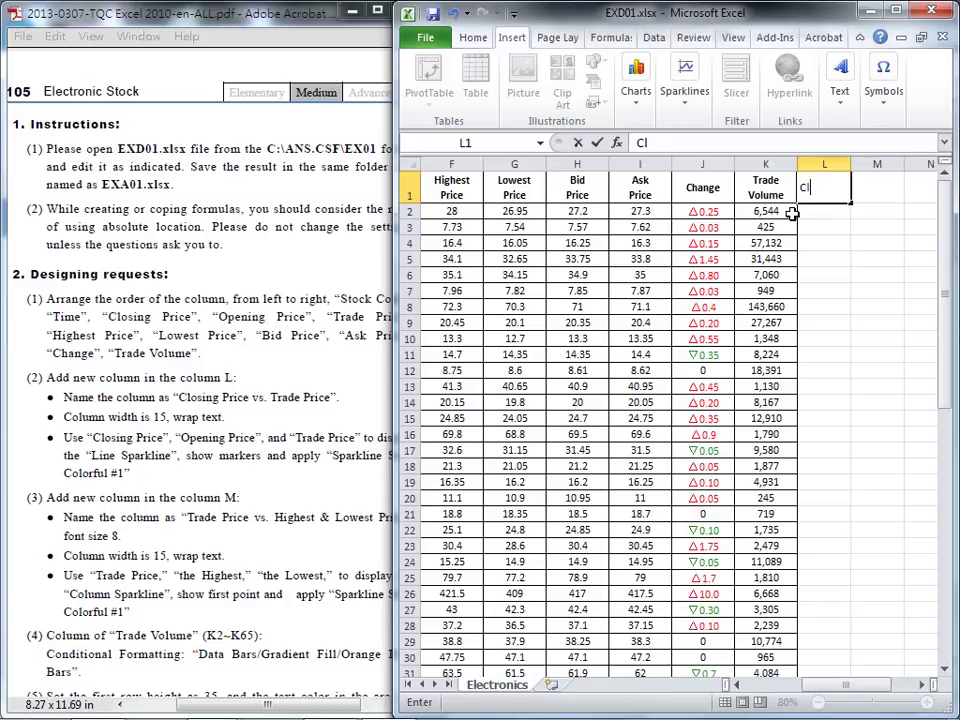
{"action": "type", "text": "osing price"}
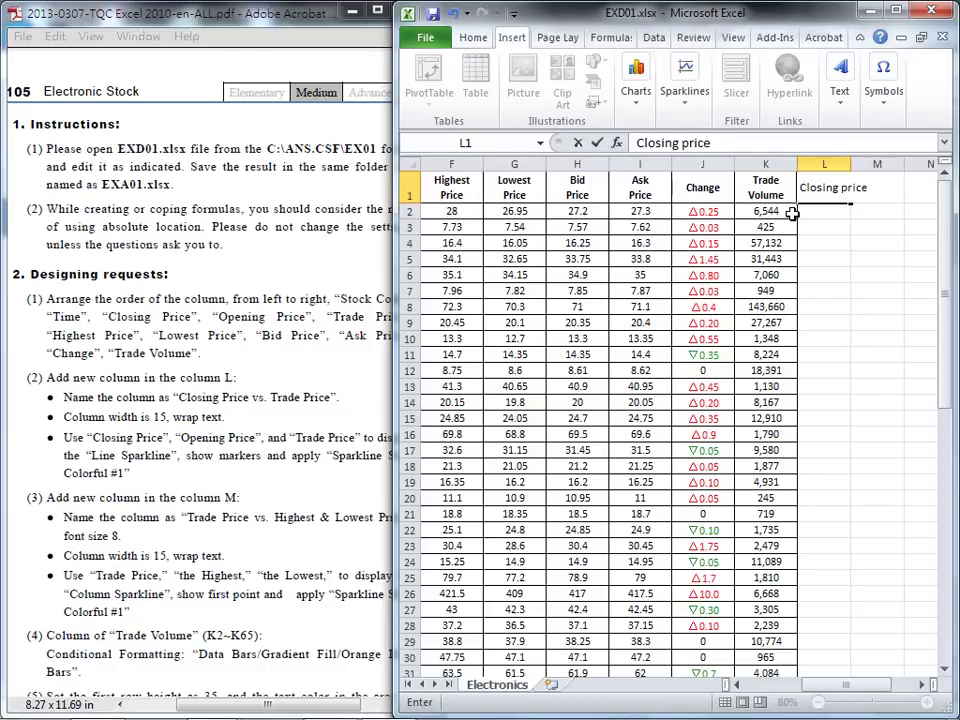
{"action": "type", "text": " vs. Trade"}
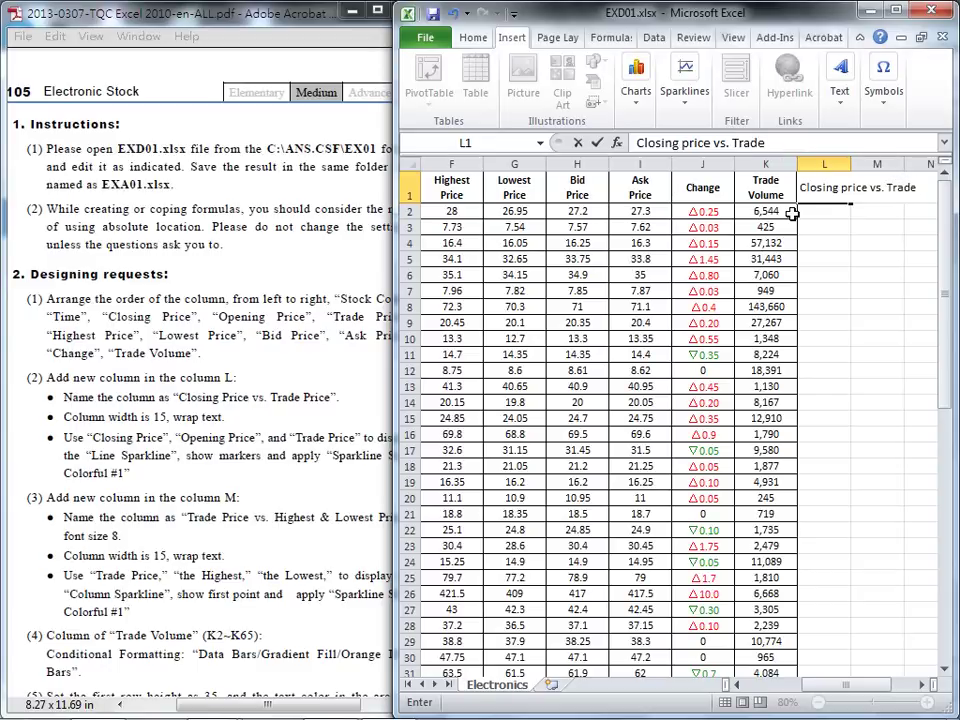
{"action": "type", "text": " Price"}
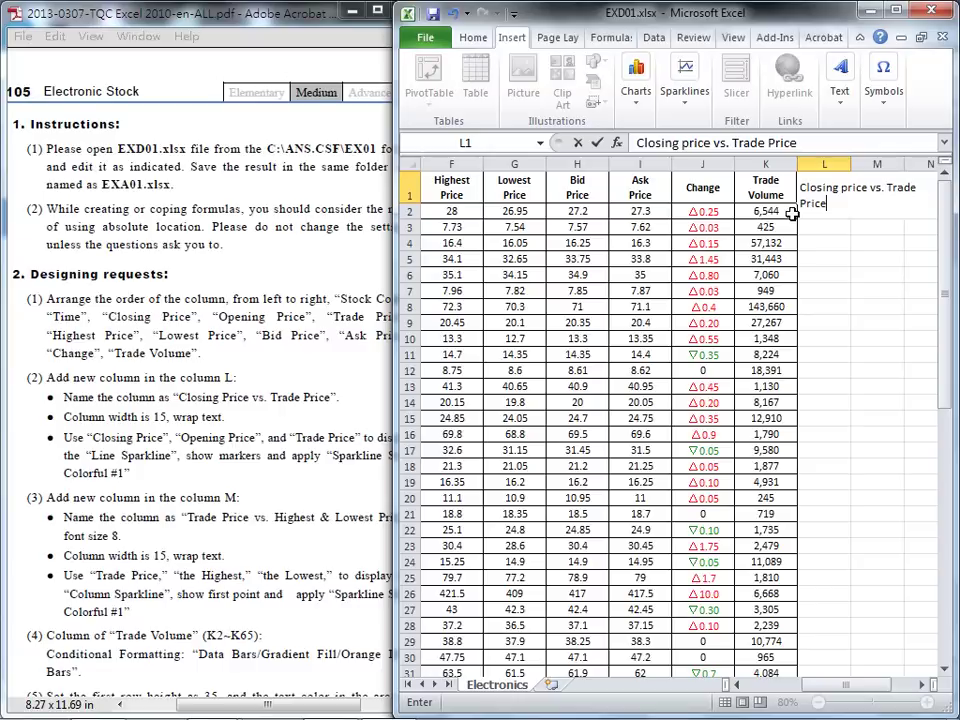
{"action": "key", "text": "Return"}
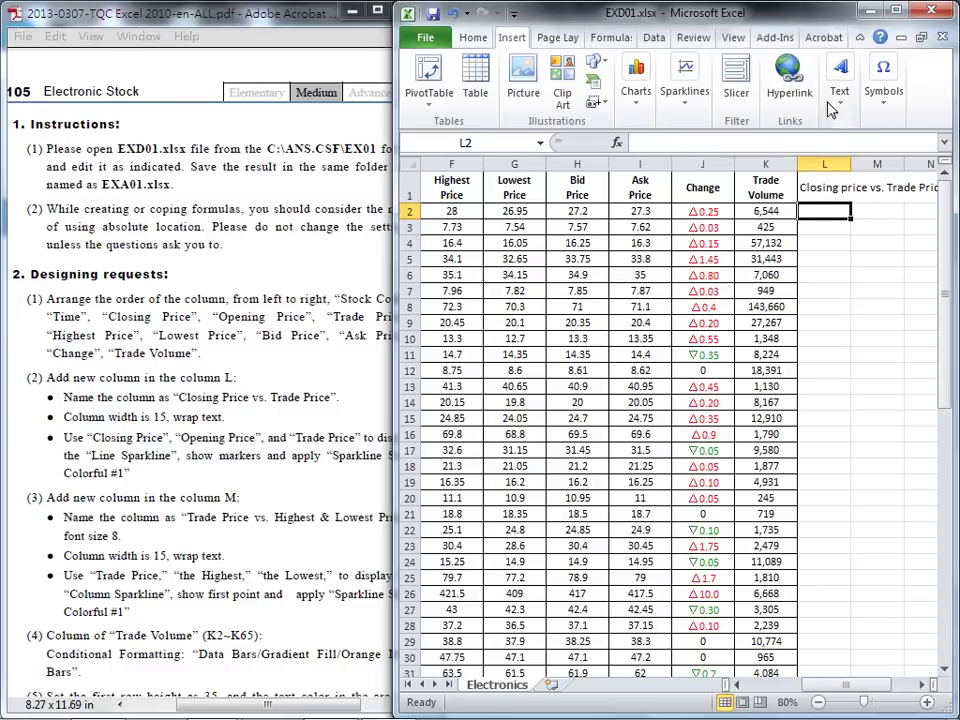
- Set the width of column L to 15
{"action": "left_click", "coordinate": [474, 38]}
{"action": "left_click", "coordinate": [861, 90]}
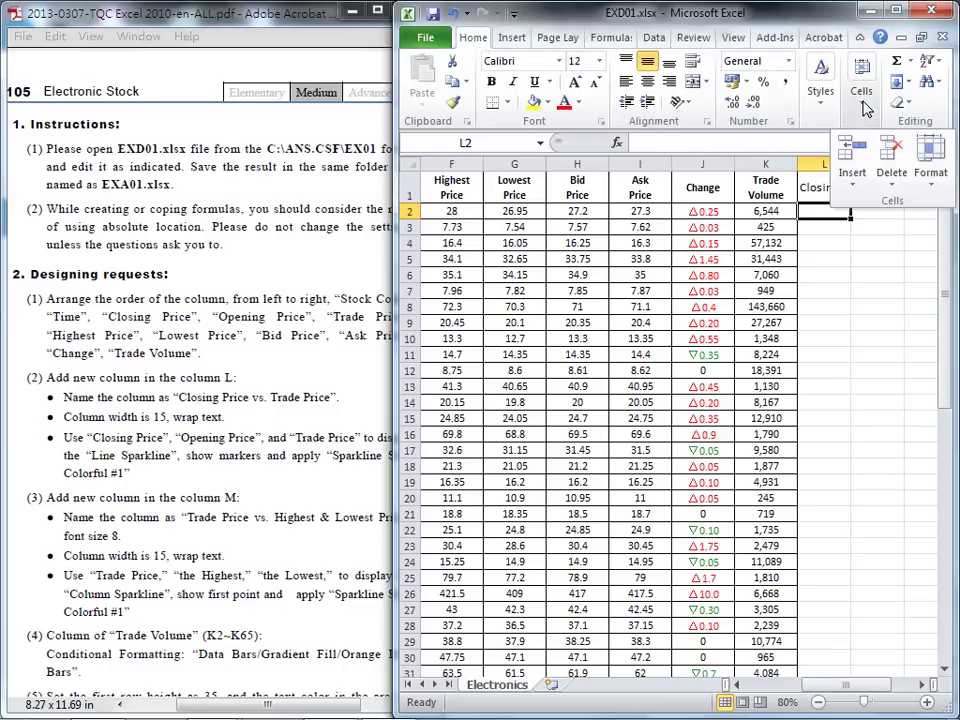
{"action": "left_click", "coordinate": [937, 185]}
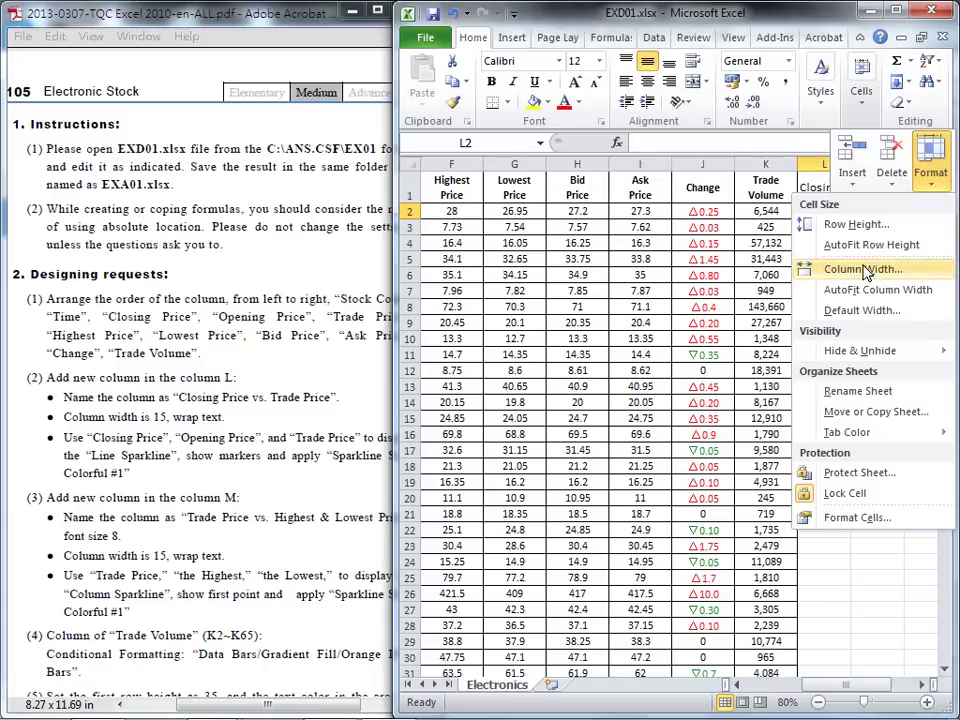
{"action": "left_click", "coordinate": [880, 208]}
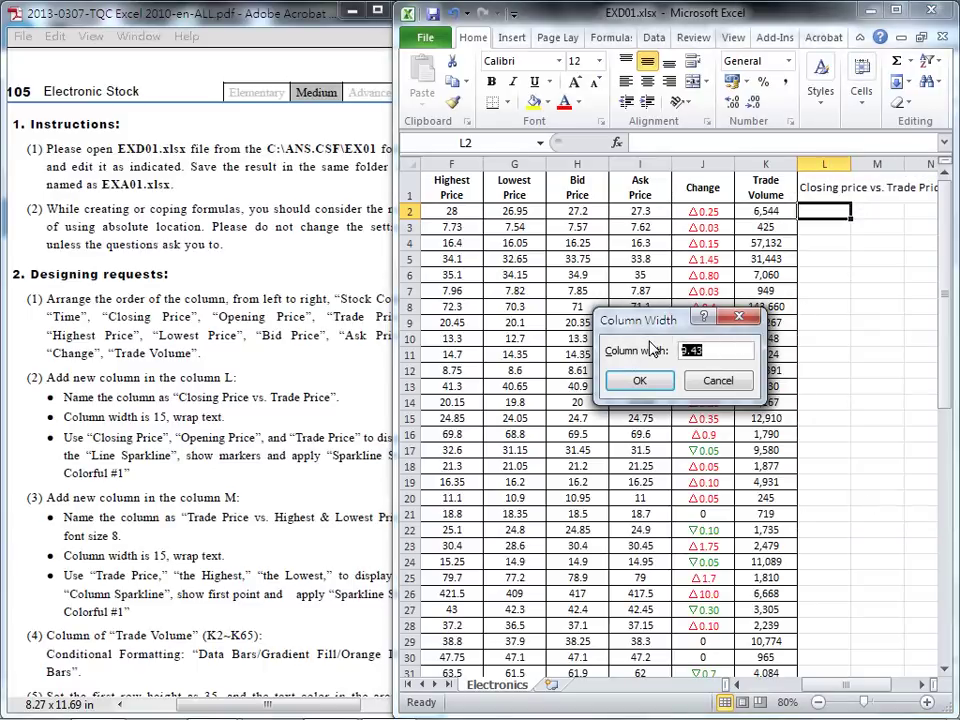
{"action": "type", "text": "15"}
{"action": "key", "text": "Return"}
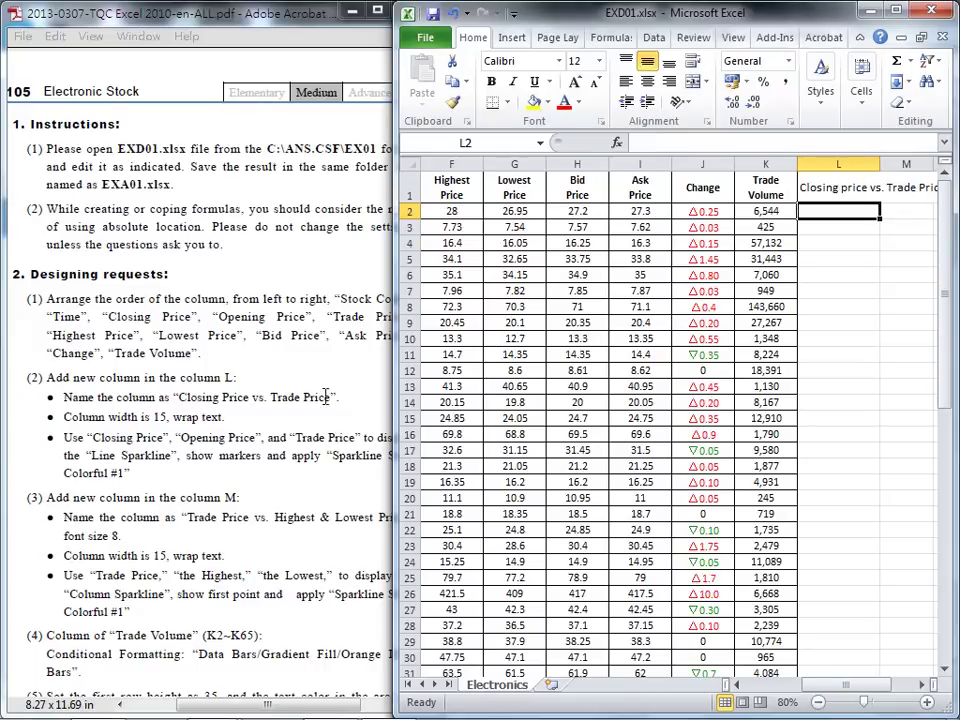
- Wrap the header text in cell L1, then select cell L2 below it
{"action": "key", "text": "Up"}
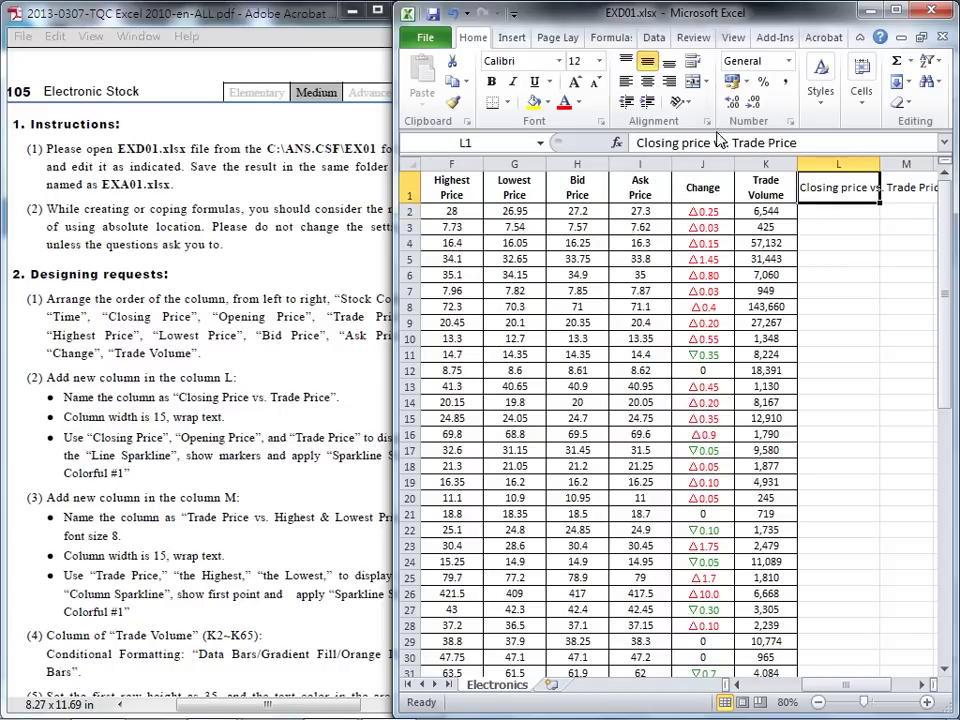
{"action": "left_click", "coordinate": [692, 63]}
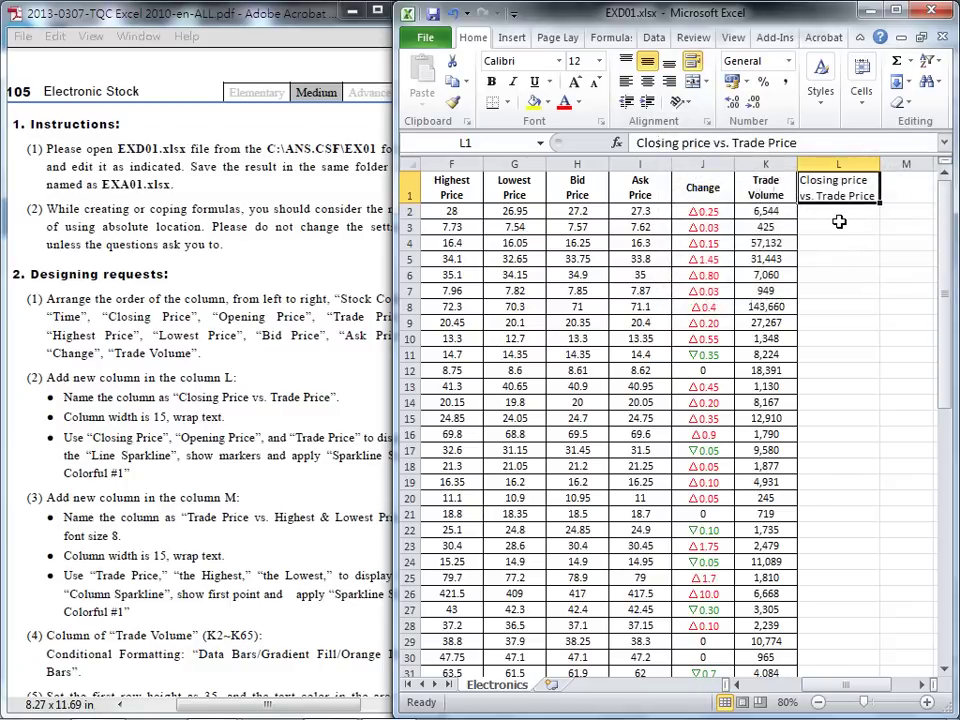
{"action": "left_click", "coordinate": [839, 214]}
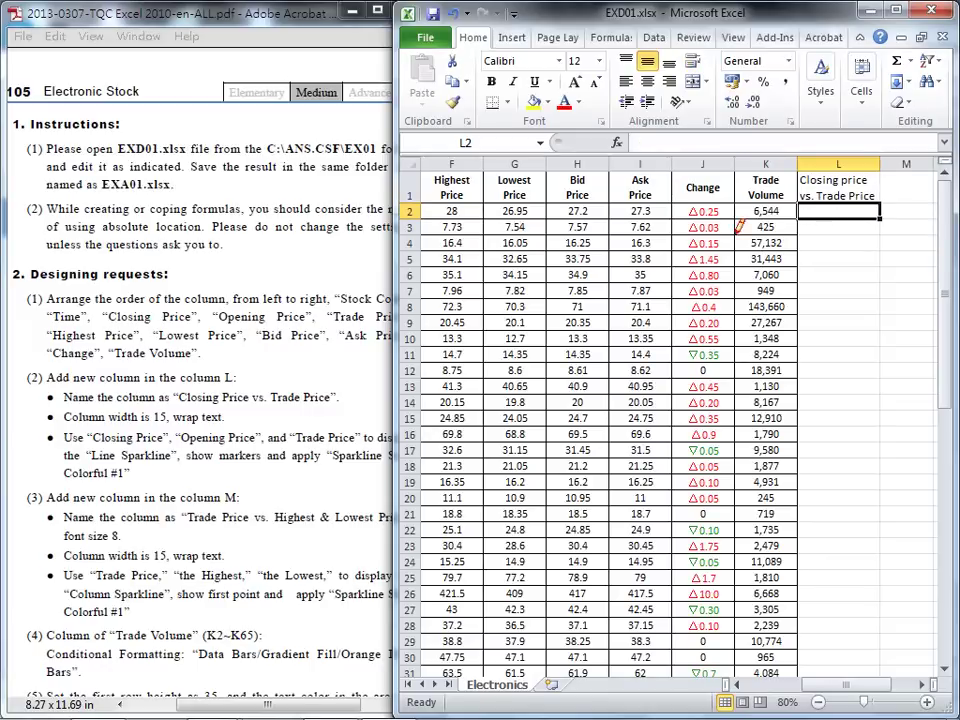
{"action": "left_click_drag", "start_coordinate": [90, 462], "coordinate": [172, 452]}
{"action": "left_click_drag", "start_coordinate": [90, 446], "coordinate": [170, 445]}
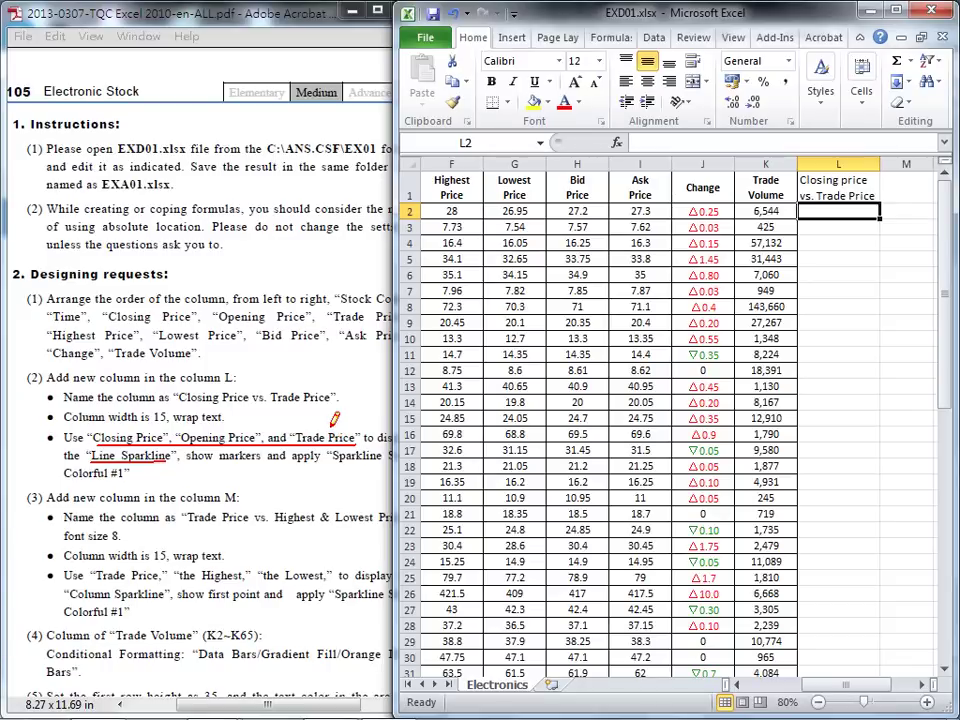
{"action": "key", "text": "Escape"}
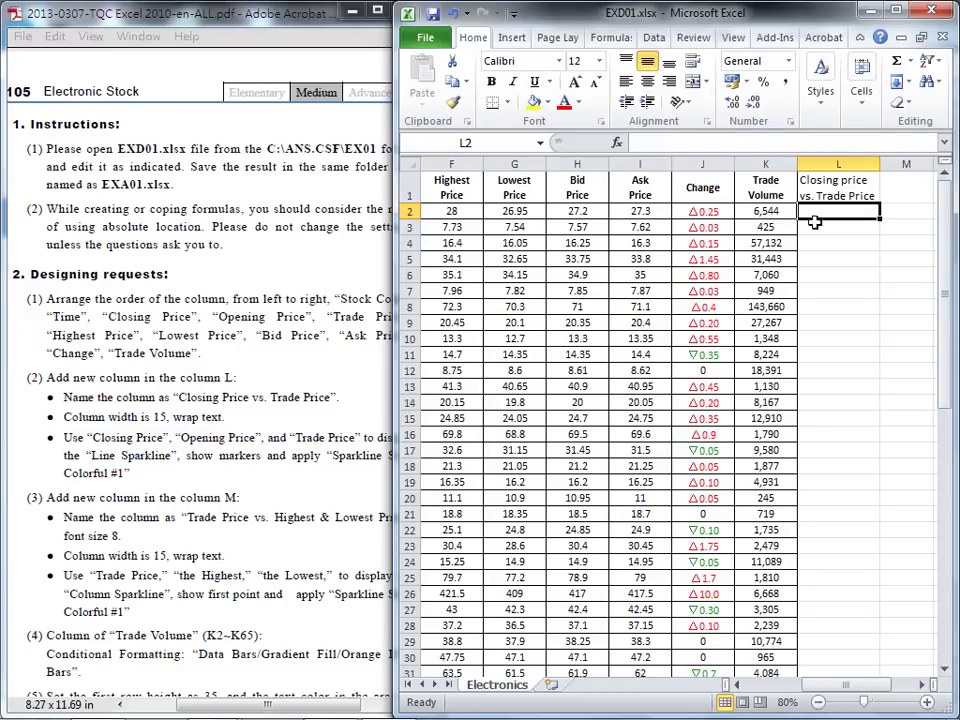
- Insert a line sparkline in cell L2 using the Closing, Opening and Trade Price data in C2:E2
{"action": "left_click", "coordinate": [511, 37]}
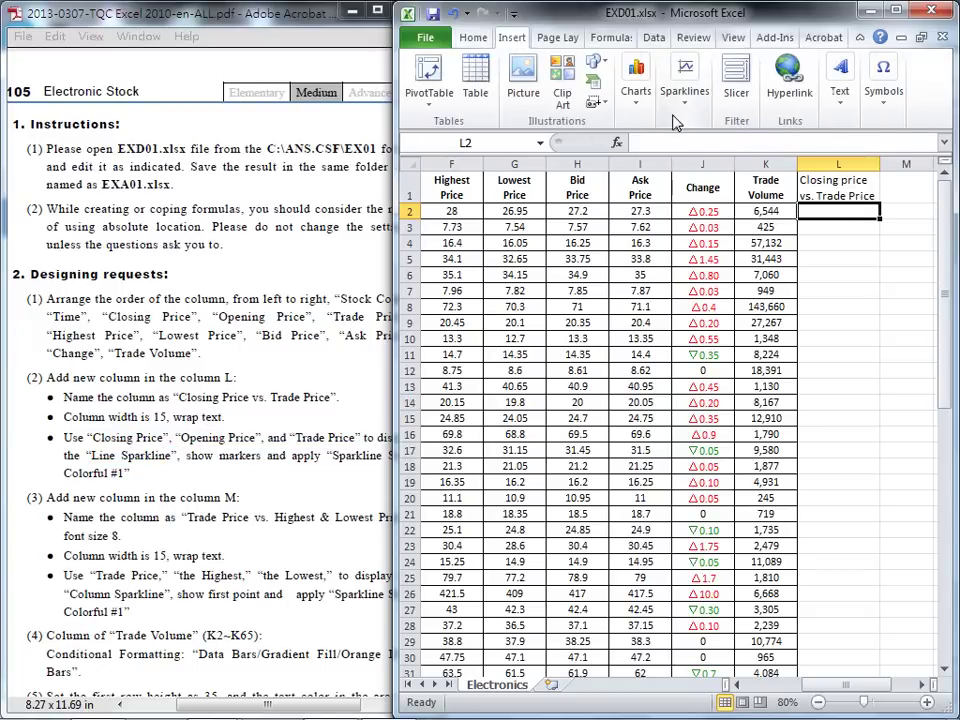
{"action": "left_click", "coordinate": [686, 100]}
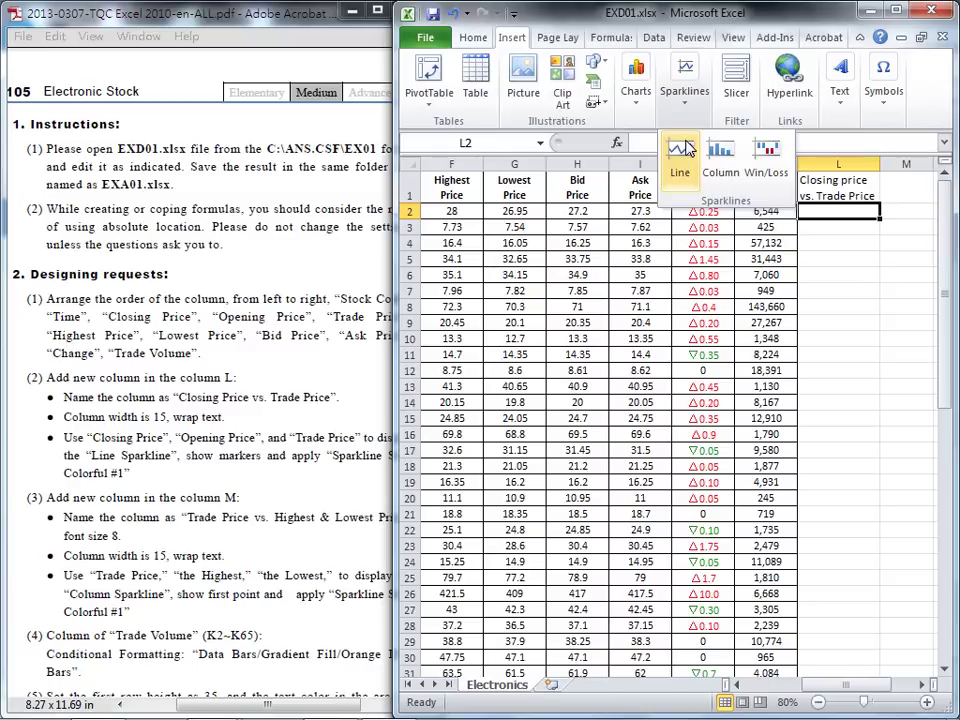
{"action": "left_click", "coordinate": [681, 150]}
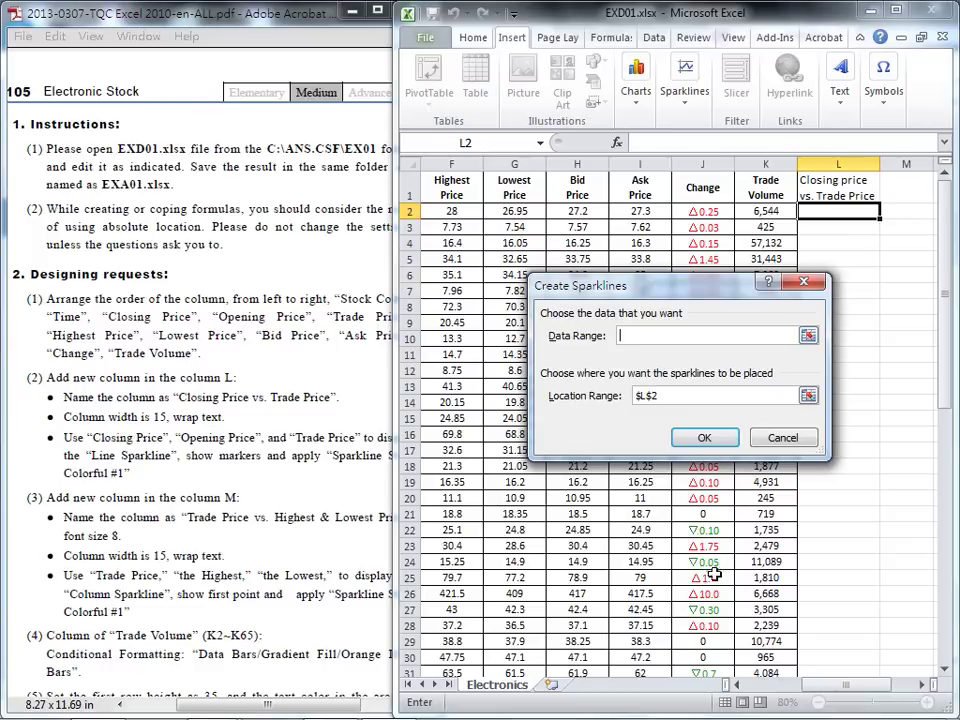
{"action": "left_click", "coordinate": [739, 686]}
{"action": "left_click", "coordinate": [739, 686]}
{"action": "left_click", "coordinate": [739, 686]}
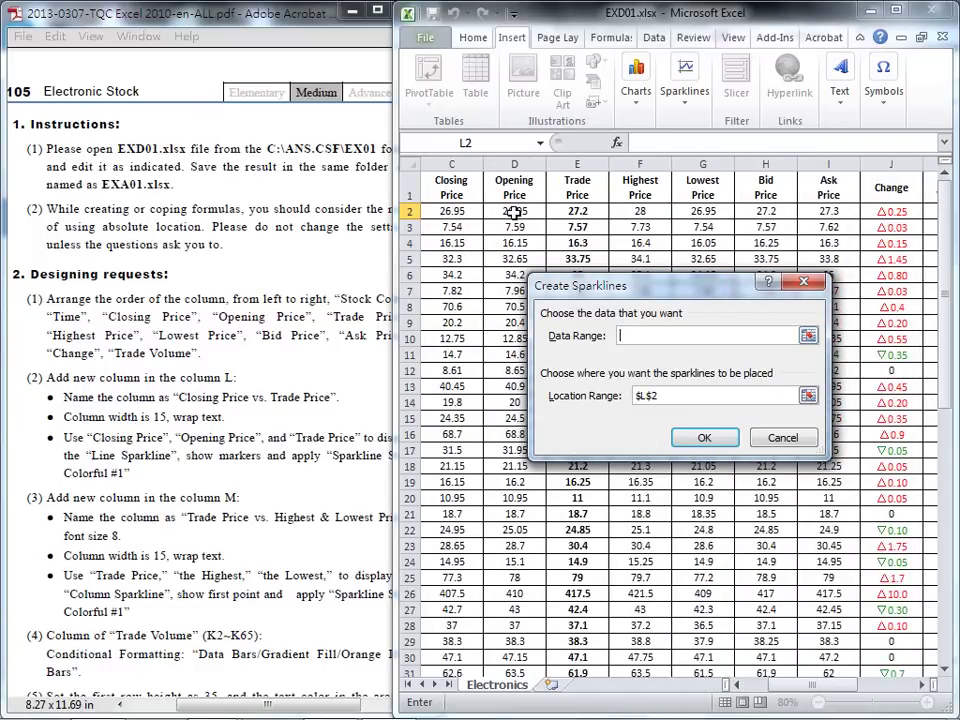
{"action": "left_click", "coordinate": [453, 212]}
{"action": "left_click_drag", "start_coordinate": [453, 212], "coordinate": [563, 211]}
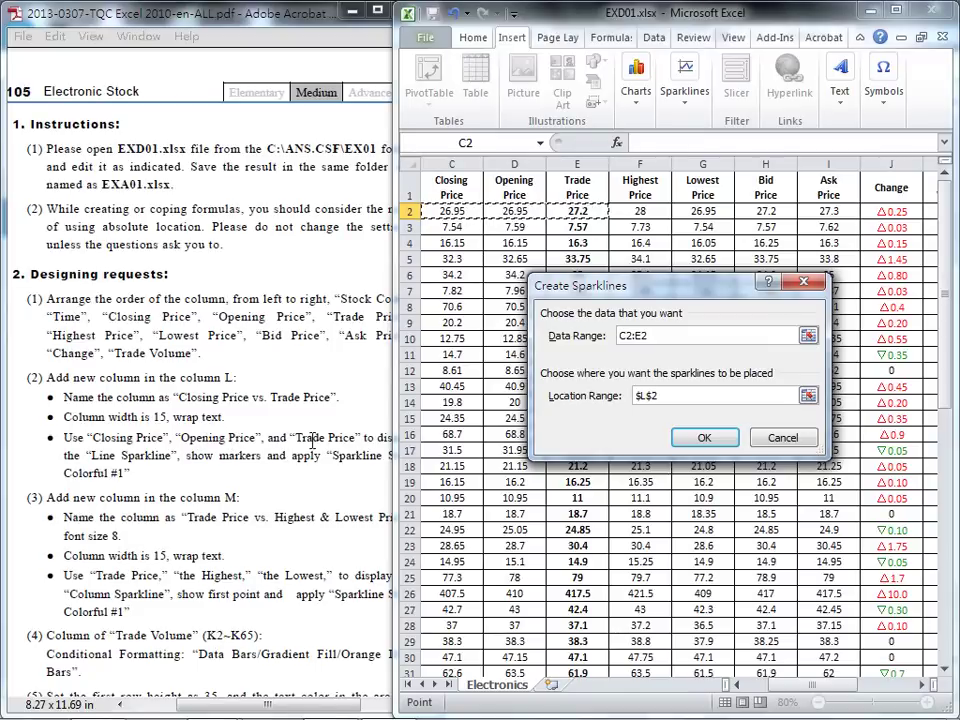
{"action": "left_click", "coordinate": [707, 437]}
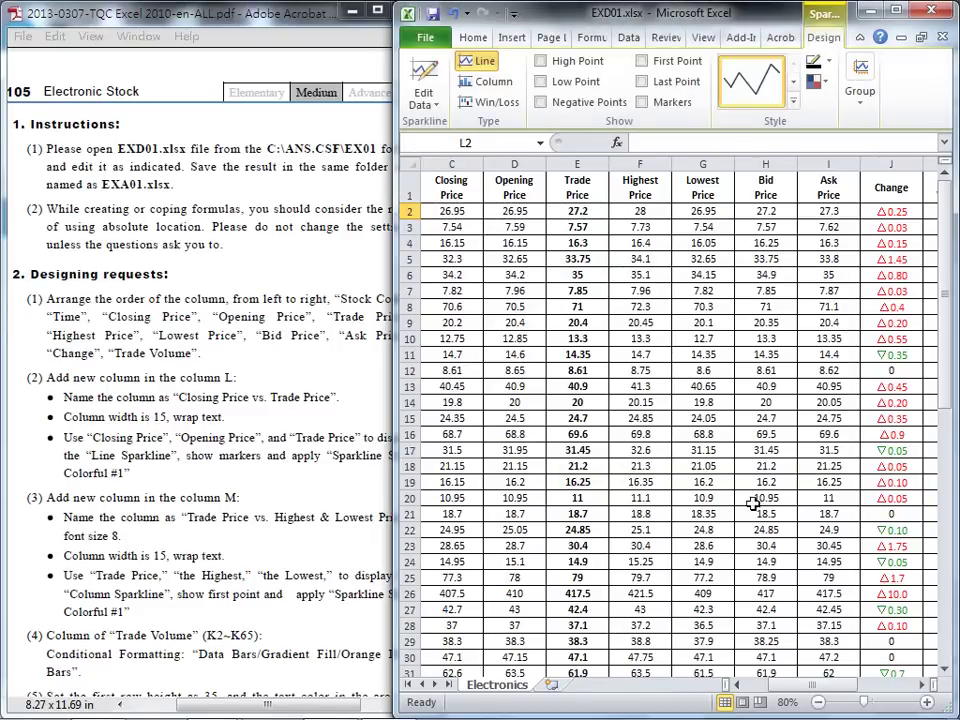
{"action": "left_click_drag", "start_coordinate": [848, 685], "coordinate": [872, 686]}
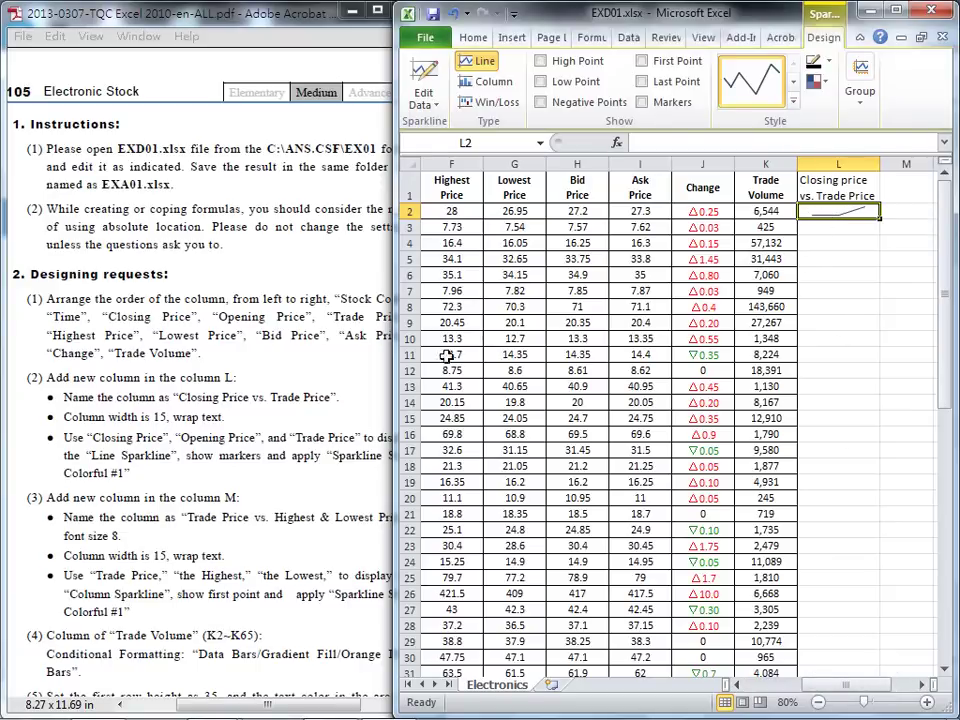
- Apply Sparkline Style Colorful #1 to the line sparkline in cell L2
{"action": "left_click", "coordinate": [296, 455]}
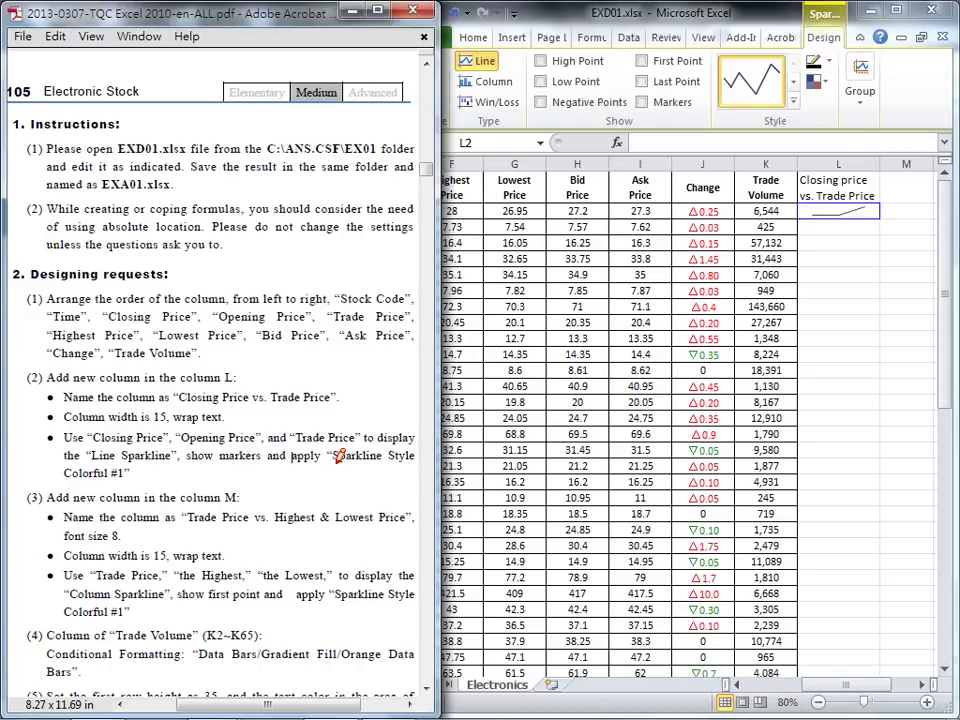
{"action": "left_click_drag", "start_coordinate": [340, 457], "coordinate": [418, 461]}
{"action": "key", "text": "Escape"}
{"action": "left_click", "coordinate": [790, 106]}
{"action": "left_click", "coordinate": [795, 106]}
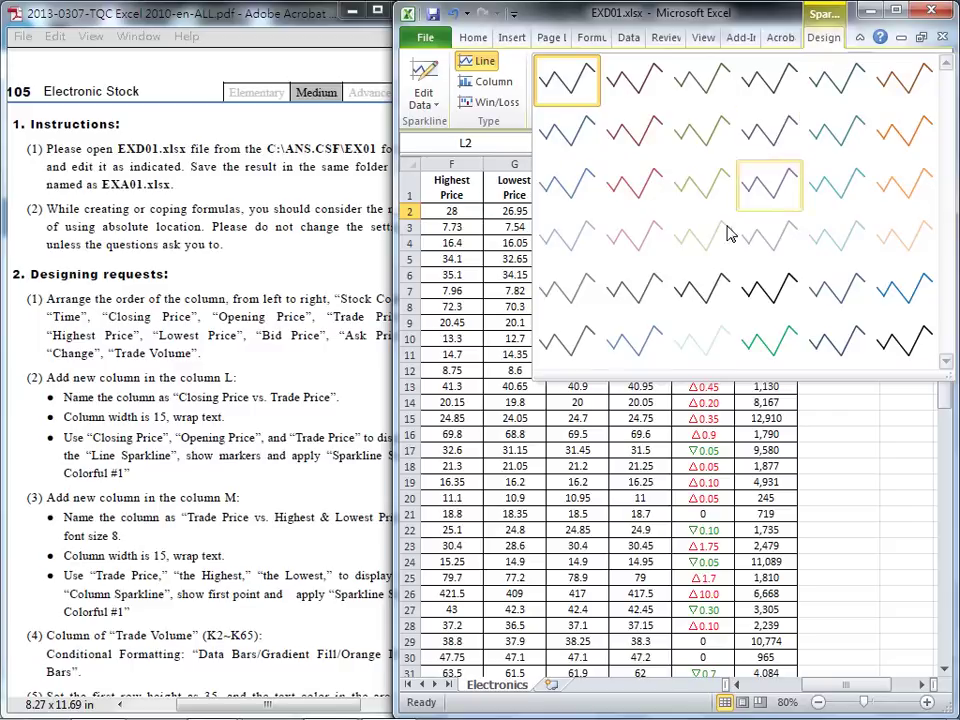
{"action": "left_click", "coordinate": [566, 346]}
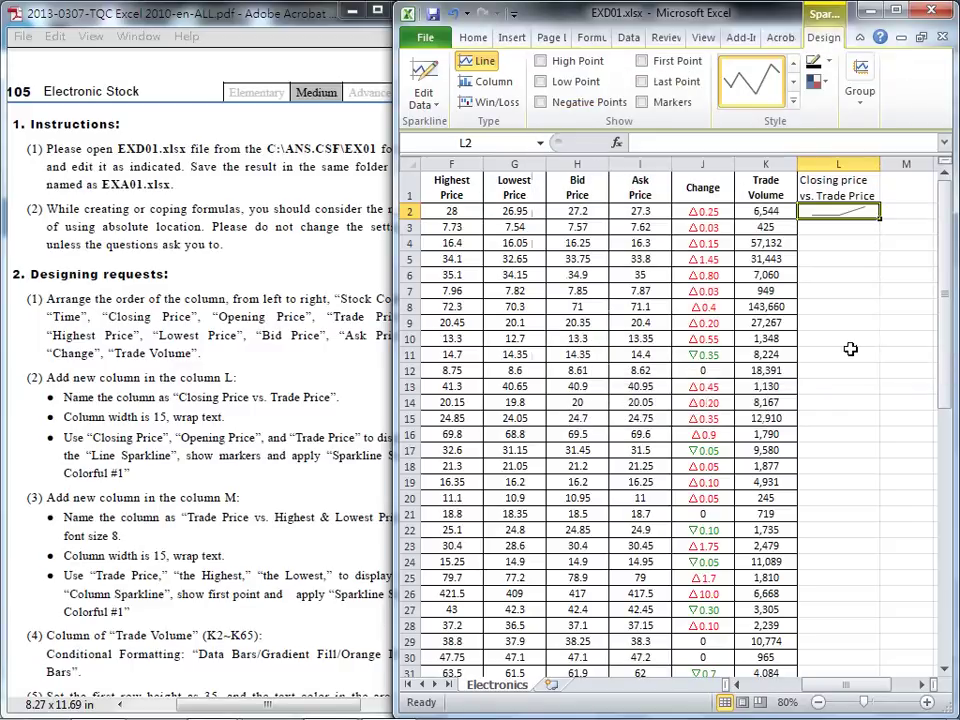
- Show markers on the sparkline in cell L2 and fill it down the column to L65
{"action": "left_click", "coordinate": [310, 377]}
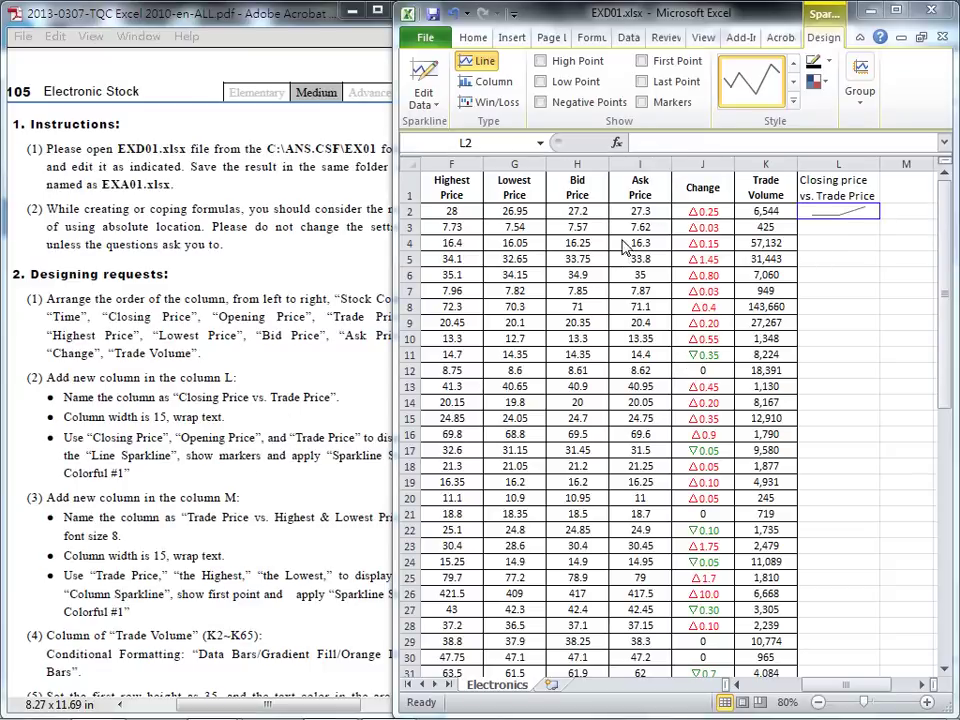
{"action": "left_click", "coordinate": [642, 104]}
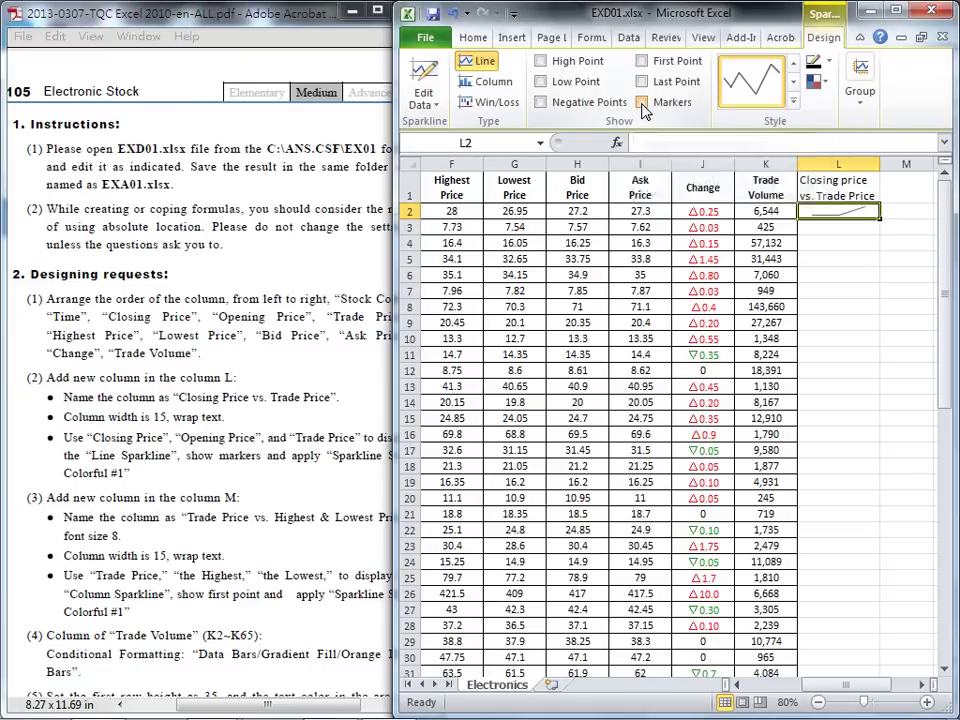
{"action": "left_click", "coordinate": [644, 104]}
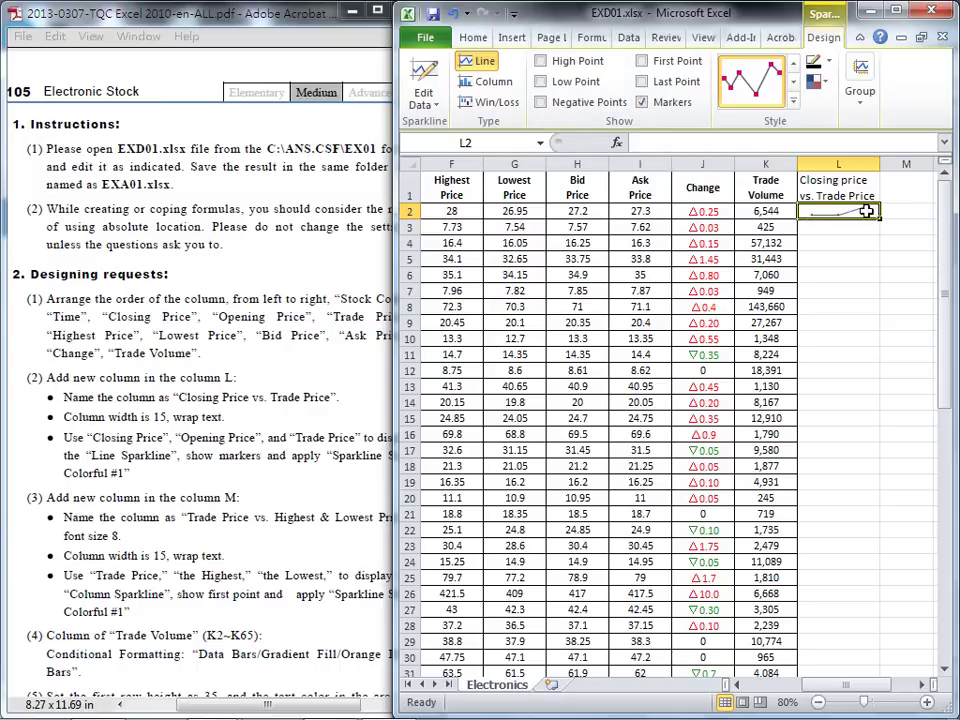
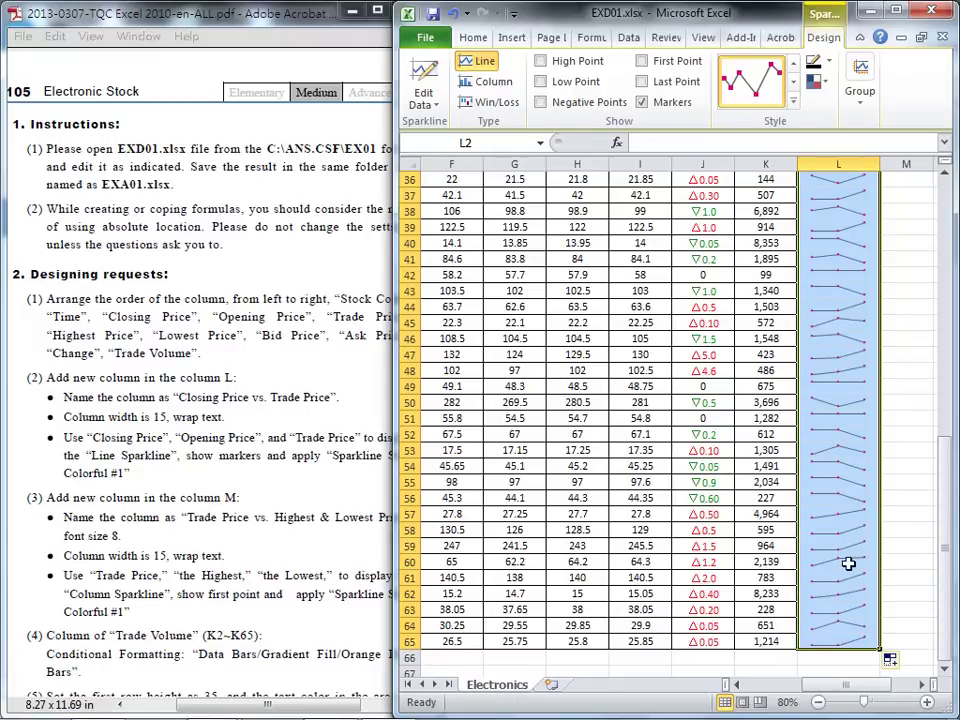
{"action": "scroll", "coordinate": [849, 563], "scroll_direction": "up", "scroll_amount": 12}
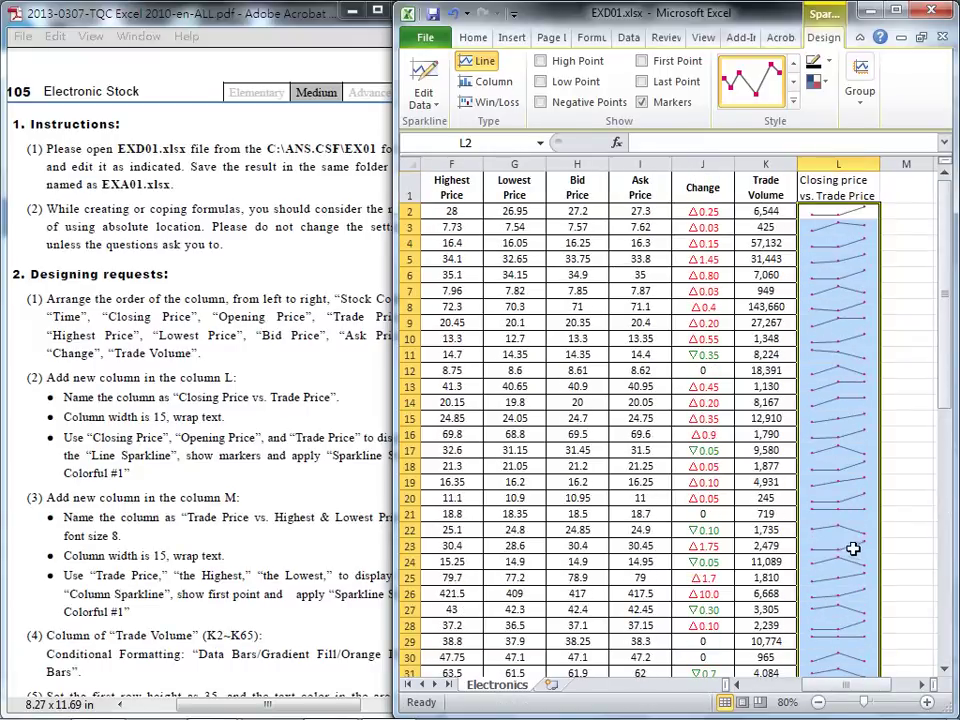
- Correct the header in cell L1 to "Closing Price vs. Trade Price" with a capital P in the first "Price"
{"action": "key", "text": "alt+Tab"}
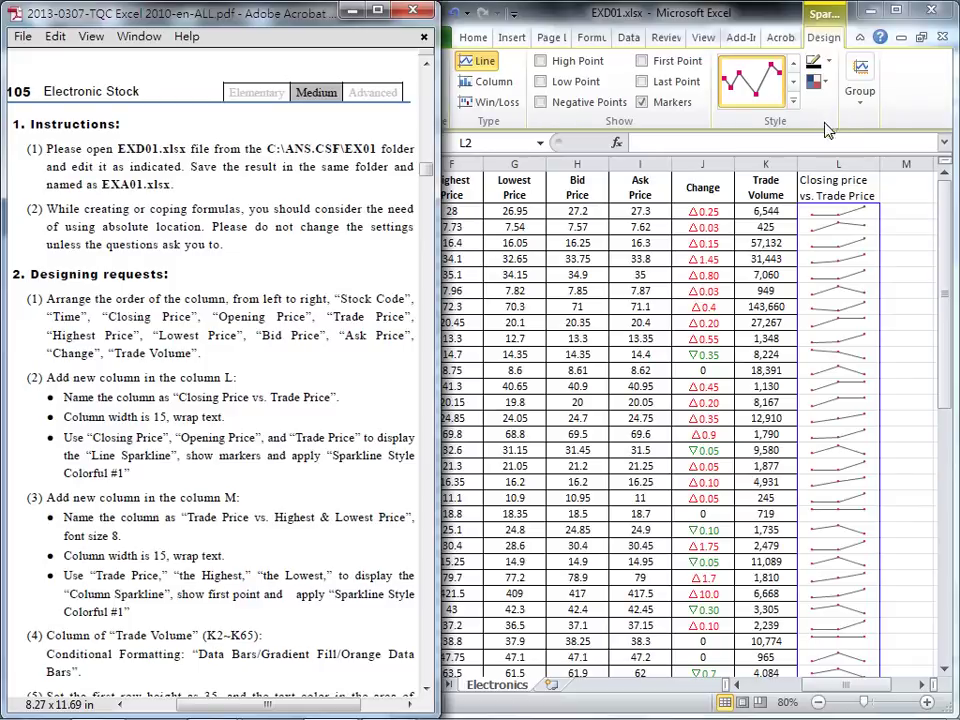
{"action": "left_click", "coordinate": [824, 187]}
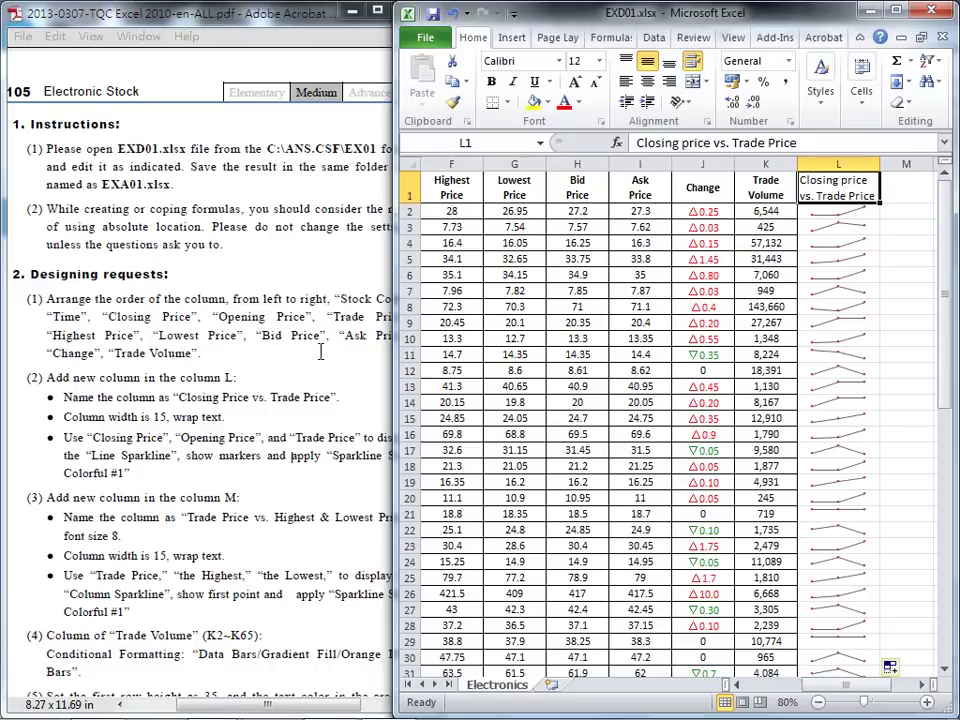
{"action": "left_click", "coordinate": [685, 143]}
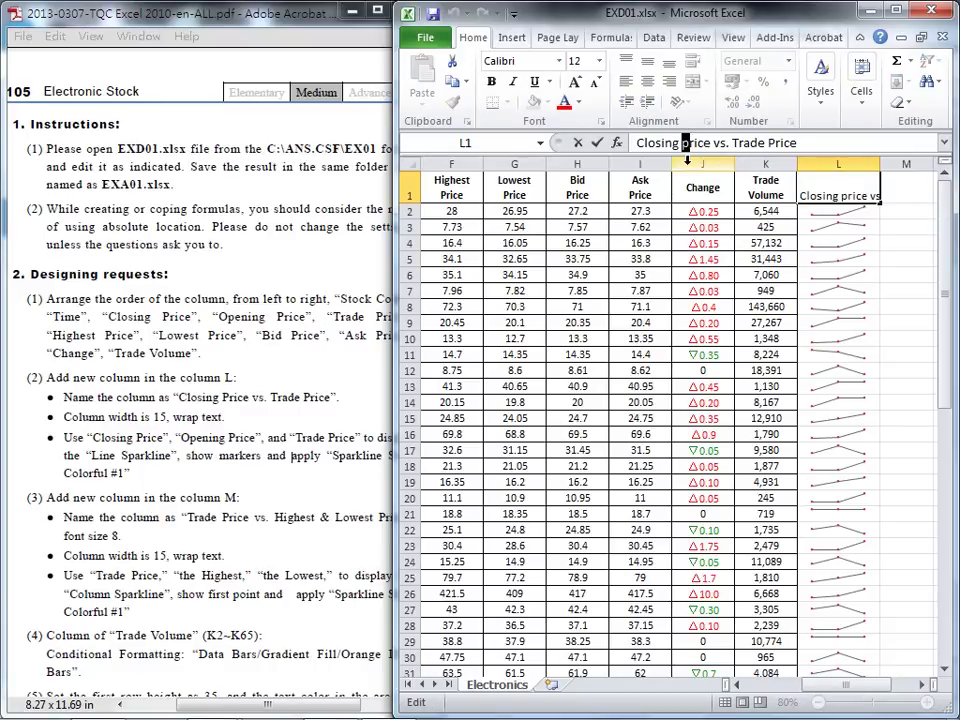
{"action": "type", "text": "P"}
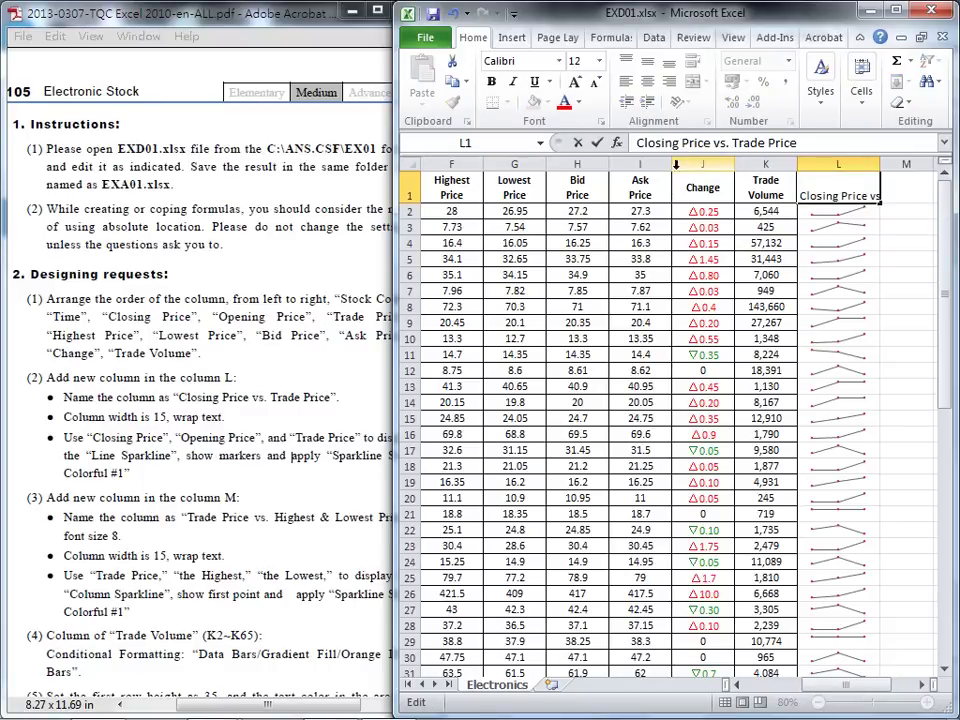
{"action": "left_click", "coordinate": [597, 142]}
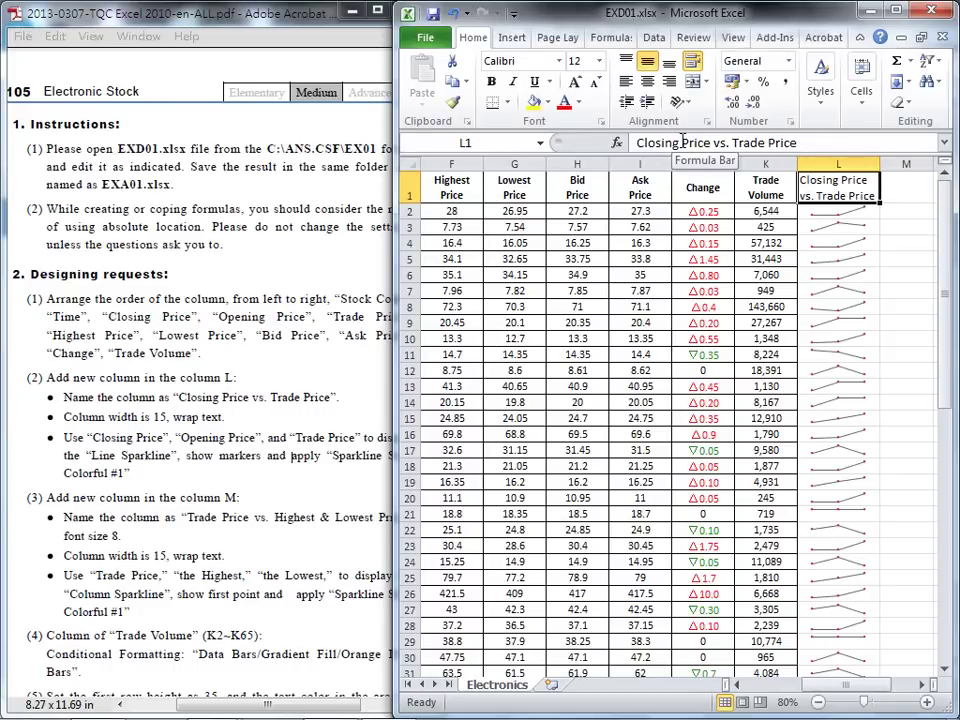
- Check the column M request in the PDF instructions and enter the header "Trade price vs. Highest & Lowest Price" in cell M1
{"action": "left_click", "coordinate": [425, 68]}
{"action": "scroll", "coordinate": [425, 68], "scroll_direction": "down", "scroll_amount": 5}
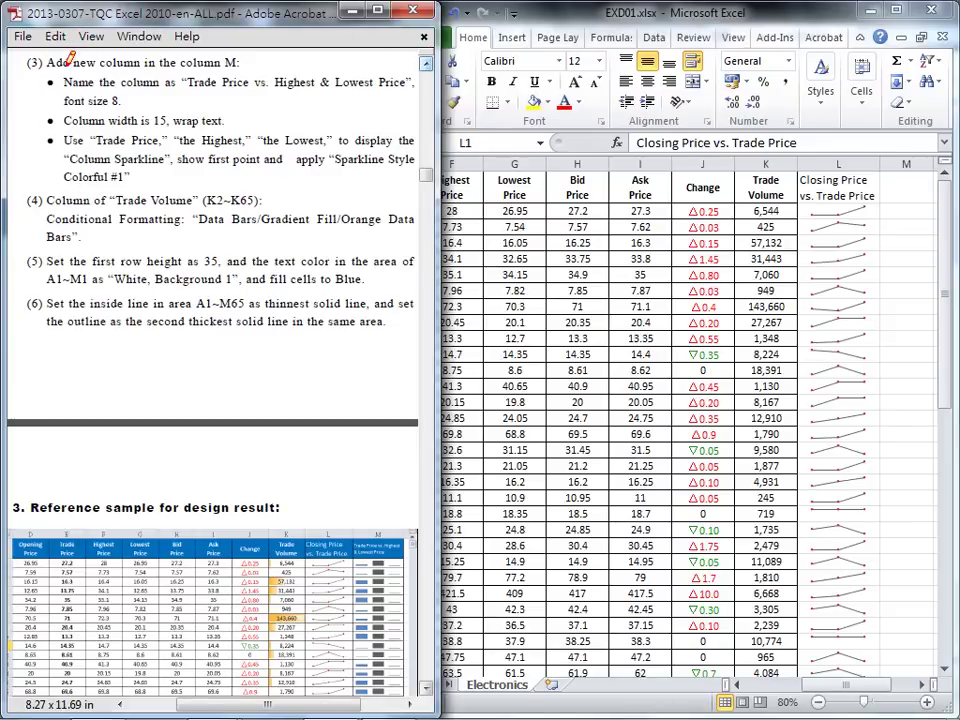
{"action": "left_click_drag", "start_coordinate": [71, 69], "coordinate": [250, 69]}
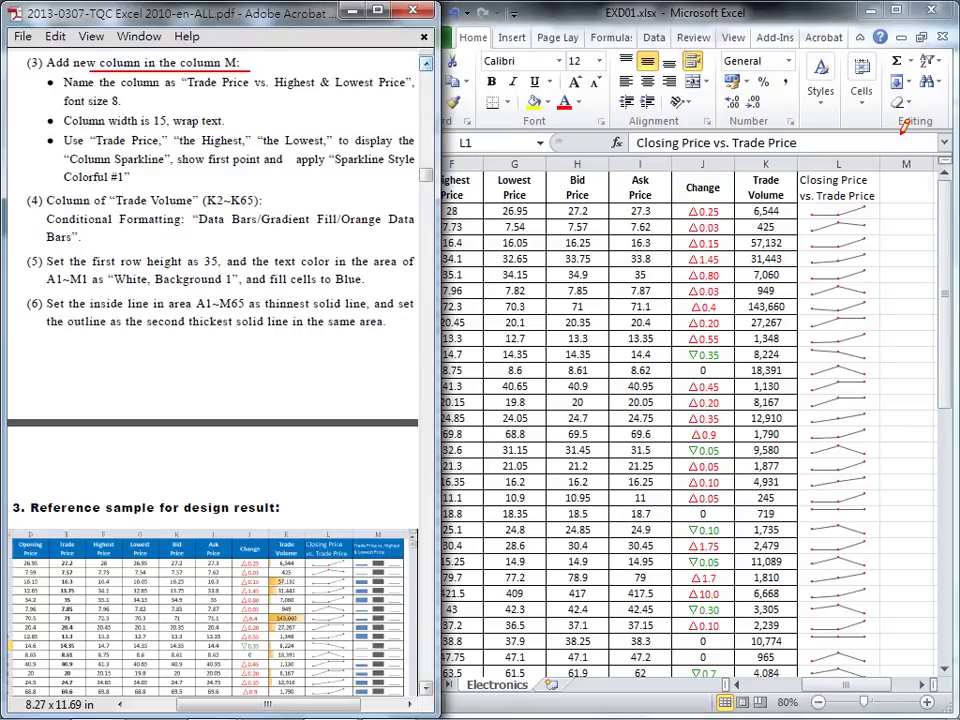
{"action": "left_click", "coordinate": [905, 188]}
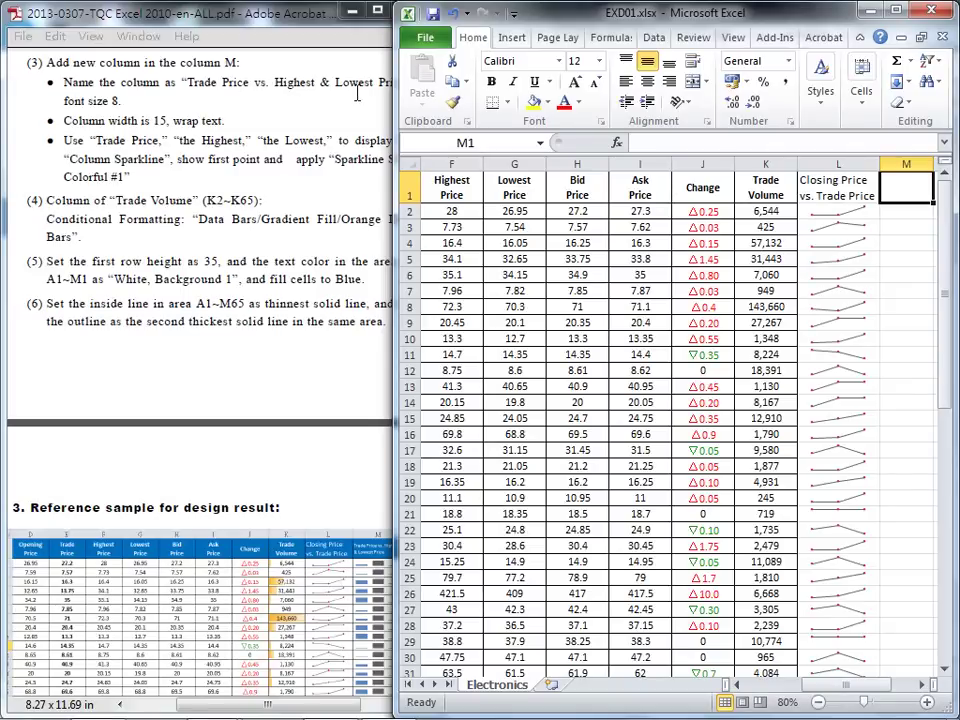
{"action": "type", "text": "Trade"}
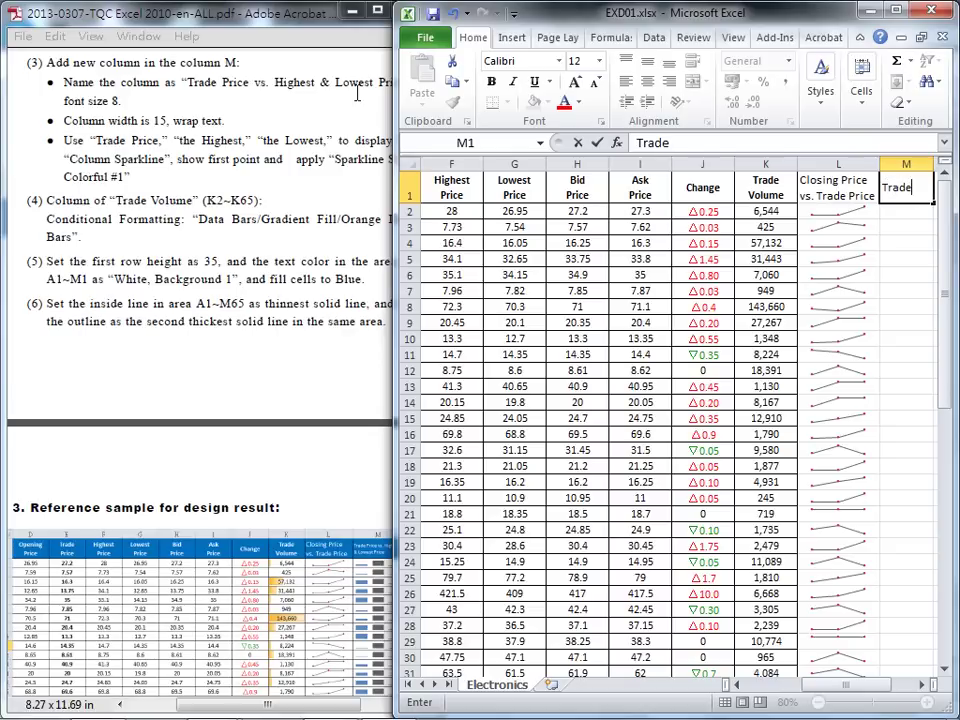
{"action": "type", "text": " price vs. Highest"}
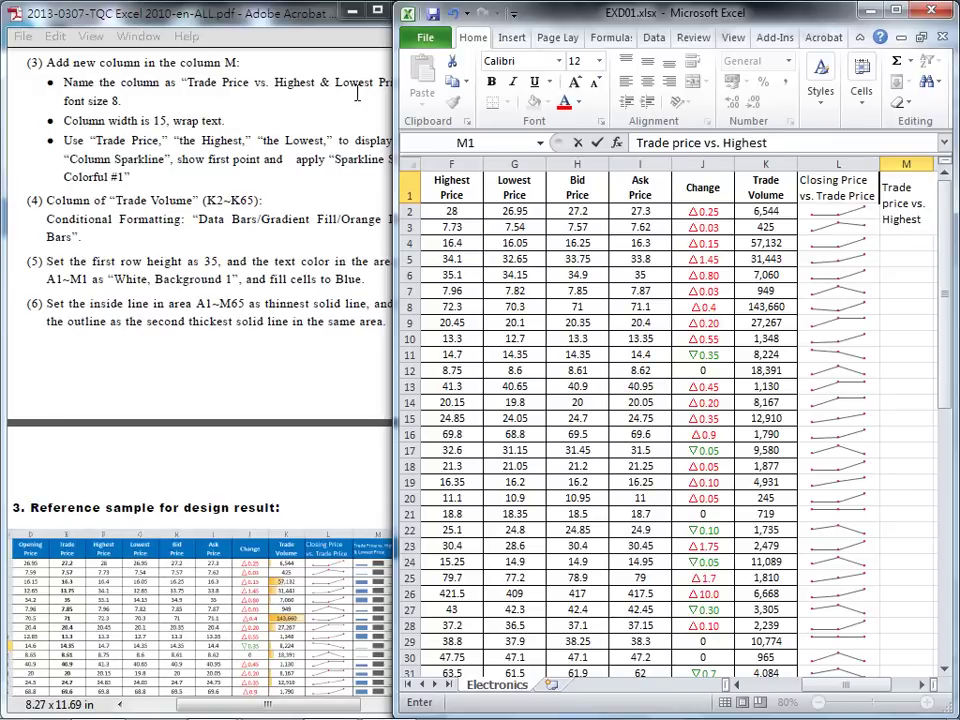
{"action": "type", "text": " & Lowe"}
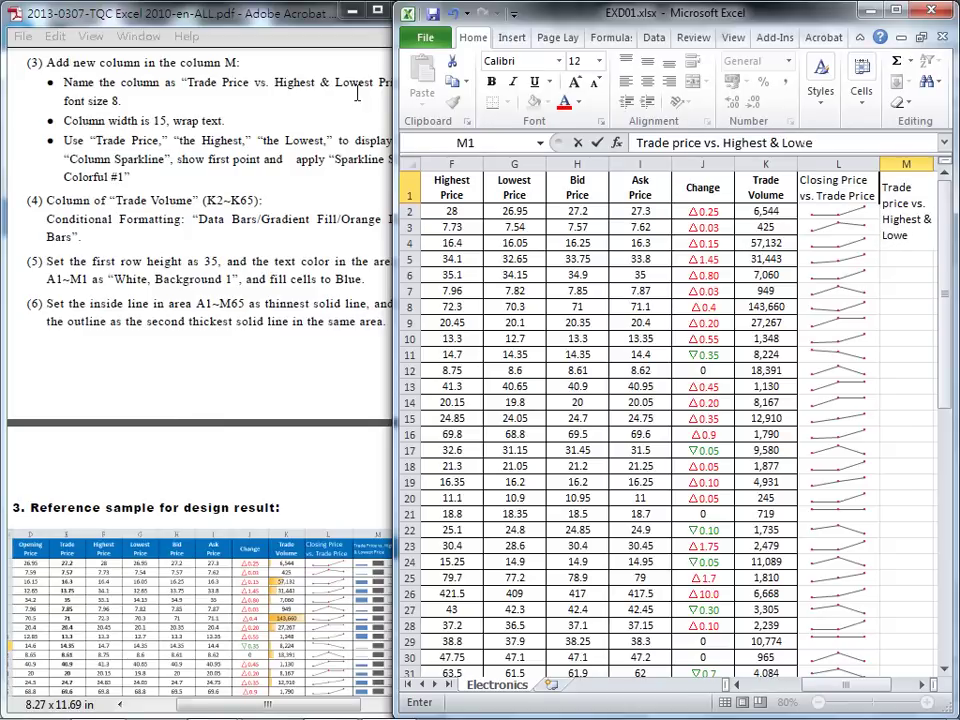
{"action": "type", "text": "st Pic"}
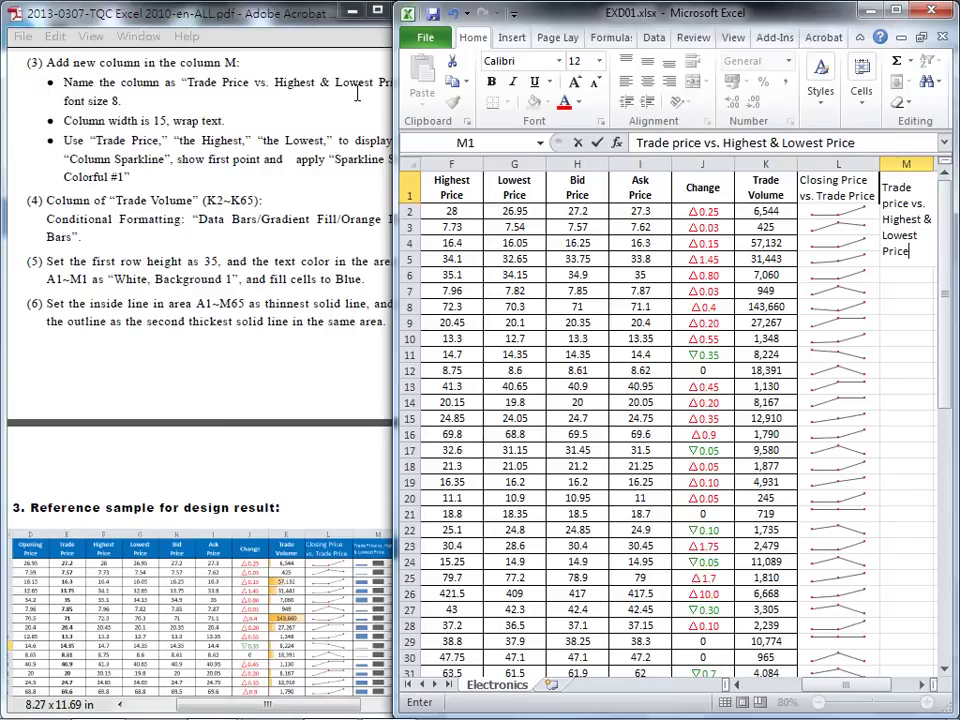
{"action": "type", "text": "e"}
{"action": "key", "text": "Return"}
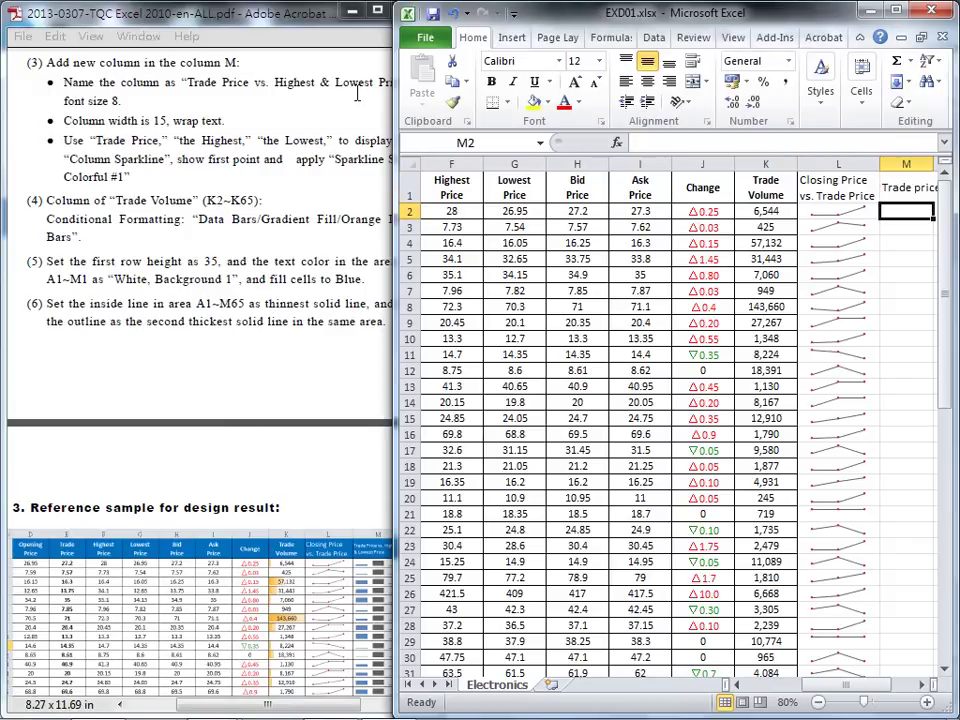
- Correct the M1 header to "Trade Price vs. Highest & Lowest Price" and set its font size to 8
{"action": "left_click", "coordinate": [884, 186]}
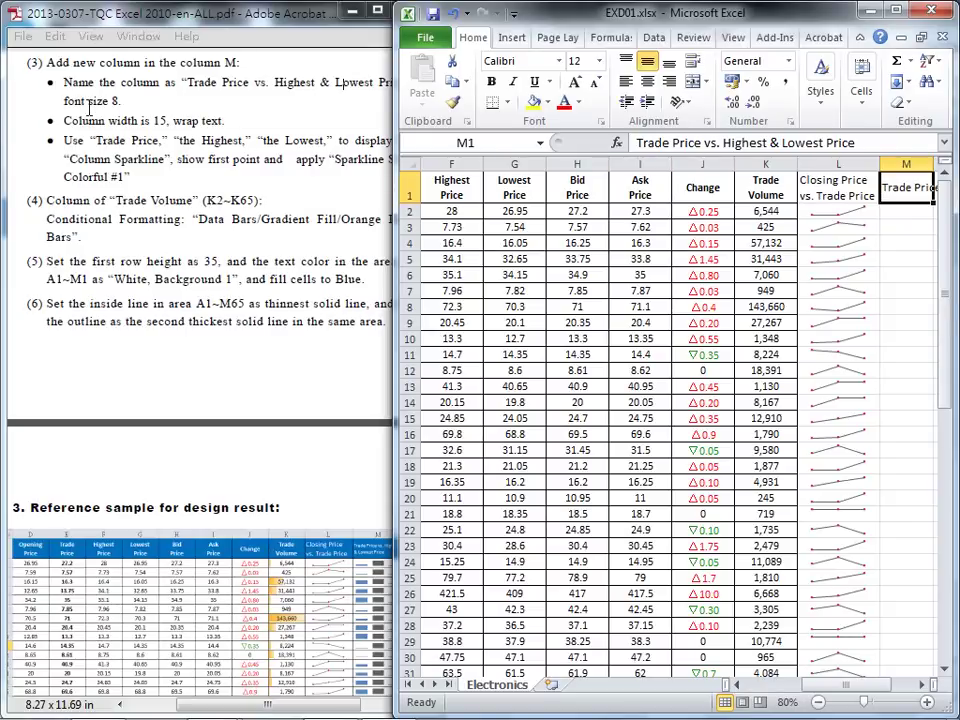
{"action": "left_click", "coordinate": [598, 61]}
{"action": "left_click", "coordinate": [576, 81]}
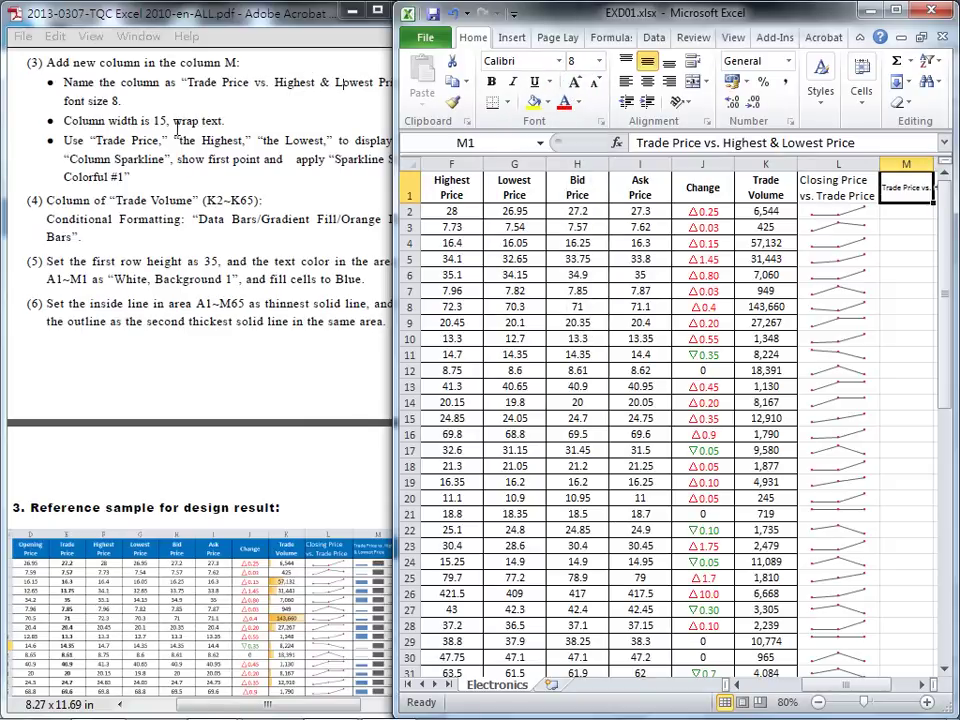
- Set the width of column M to 15 and wrap the text in header cell M1
{"action": "left_click", "coordinate": [864, 100]}
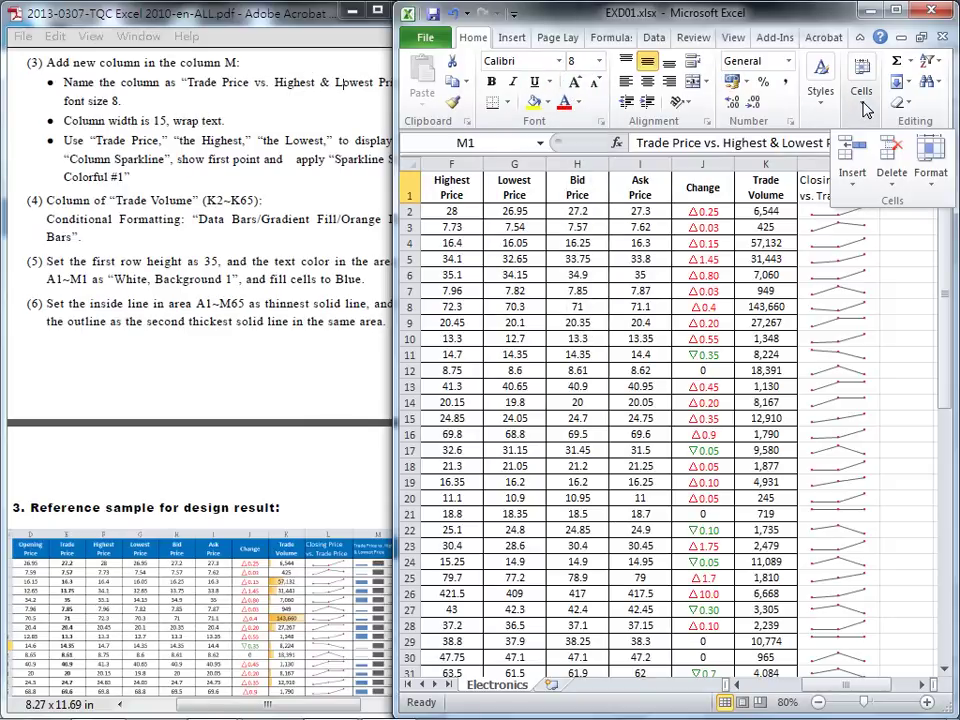
{"action": "left_click", "coordinate": [929, 165]}
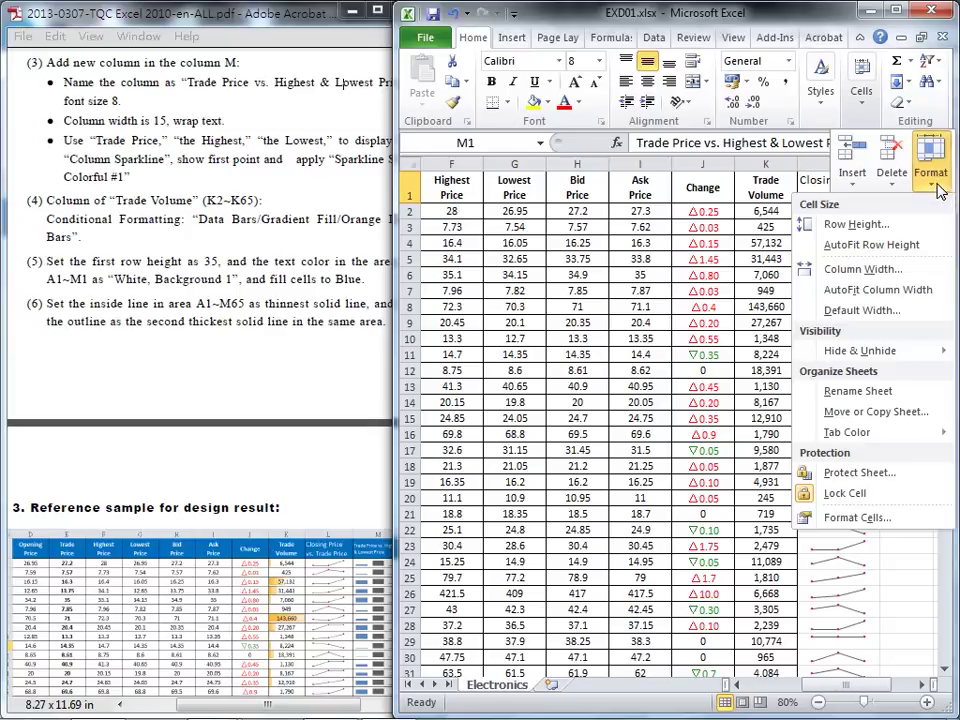
{"action": "left_click", "coordinate": [866, 270]}
{"action": "type", "text": "15"}
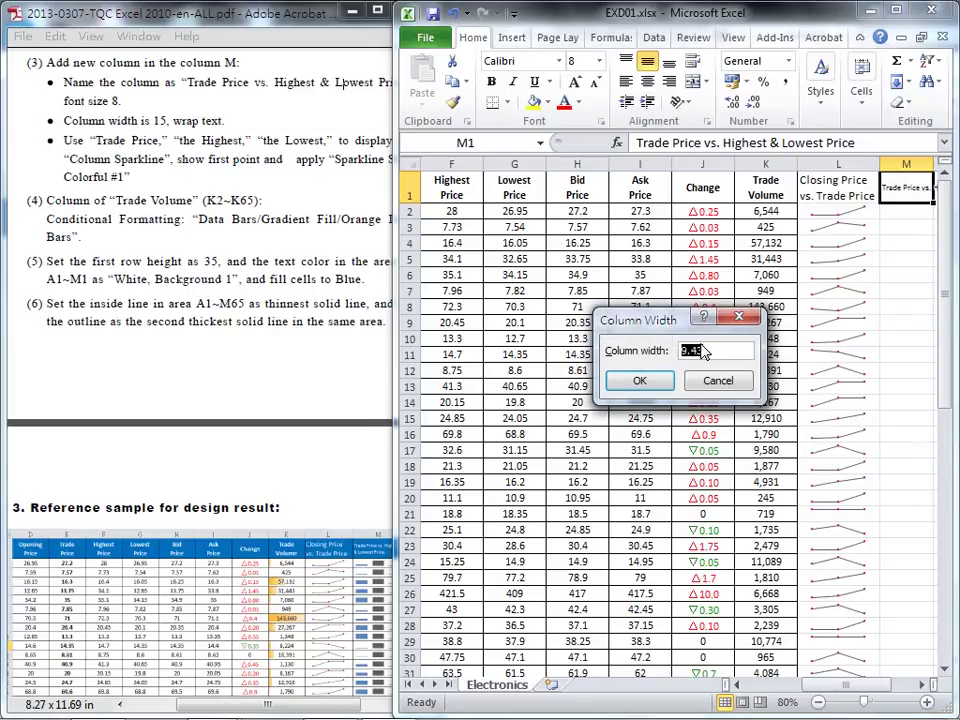
{"action": "key", "text": "Return"}
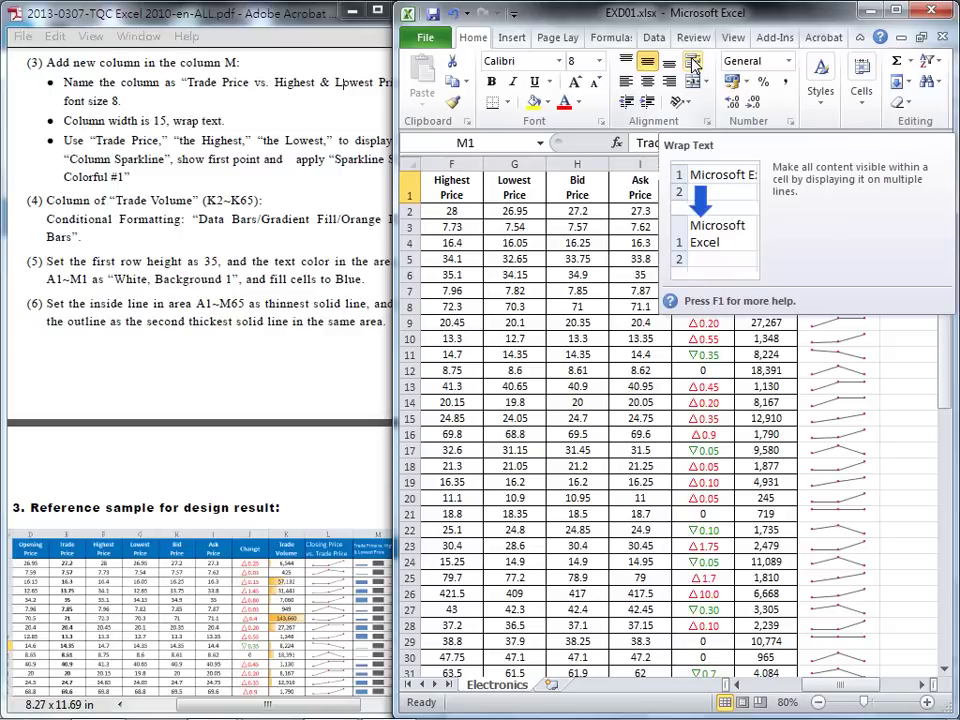
{"action": "left_click", "coordinate": [693, 65]}
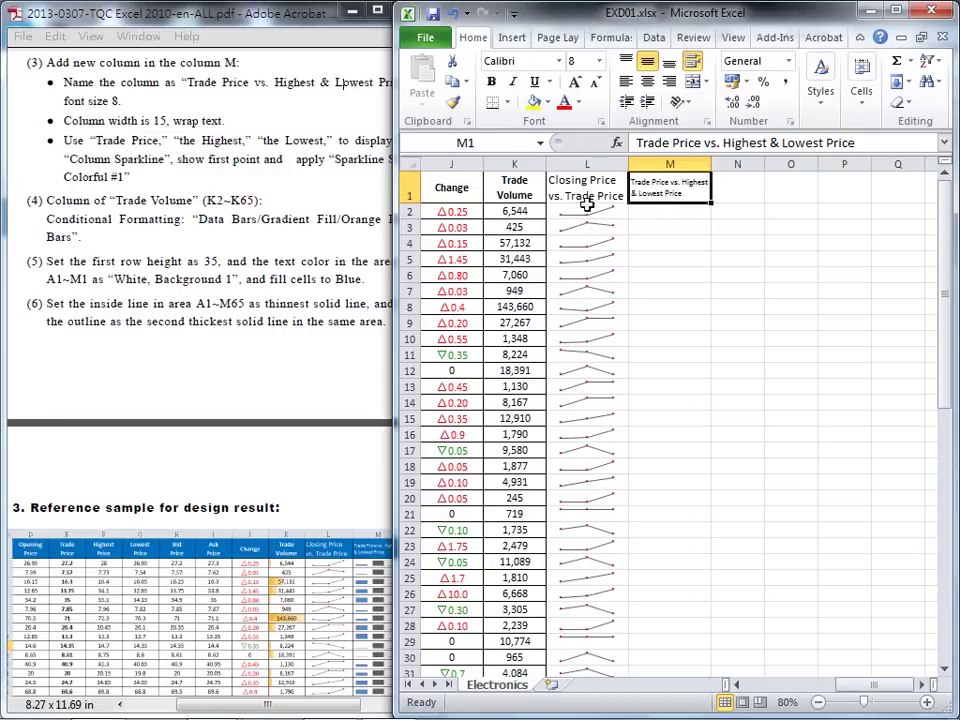
- Insert a column sparkline in cell M2 using the trade, highest and lowest prices in E2:G2 as its data range
{"action": "left_click", "coordinate": [672, 212]}
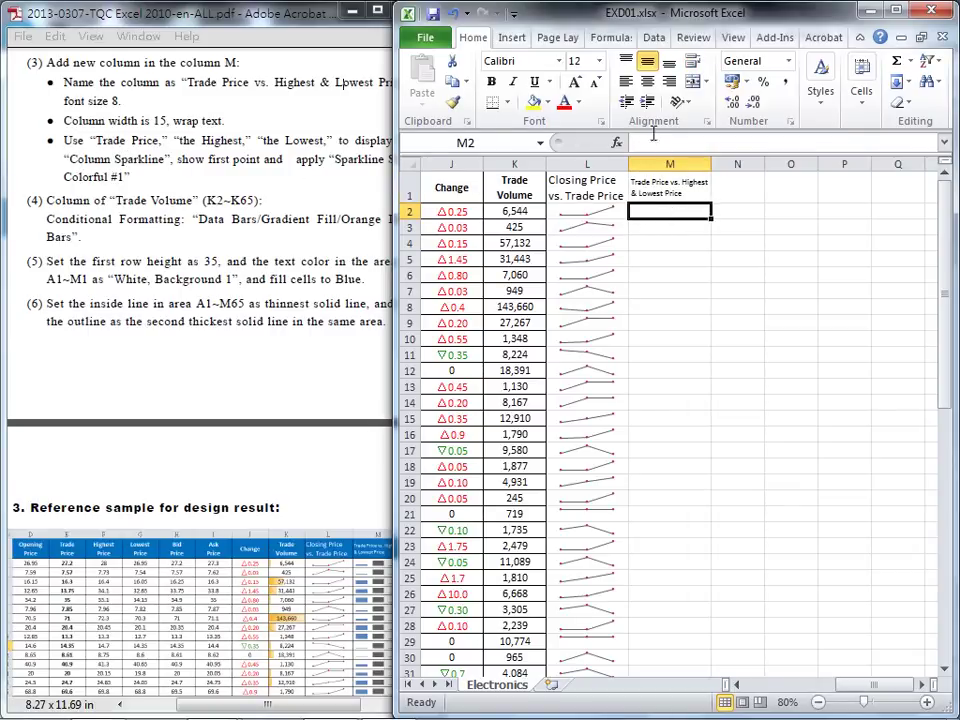
{"action": "left_click", "coordinate": [511, 37]}
{"action": "left_click", "coordinate": [685, 100]}
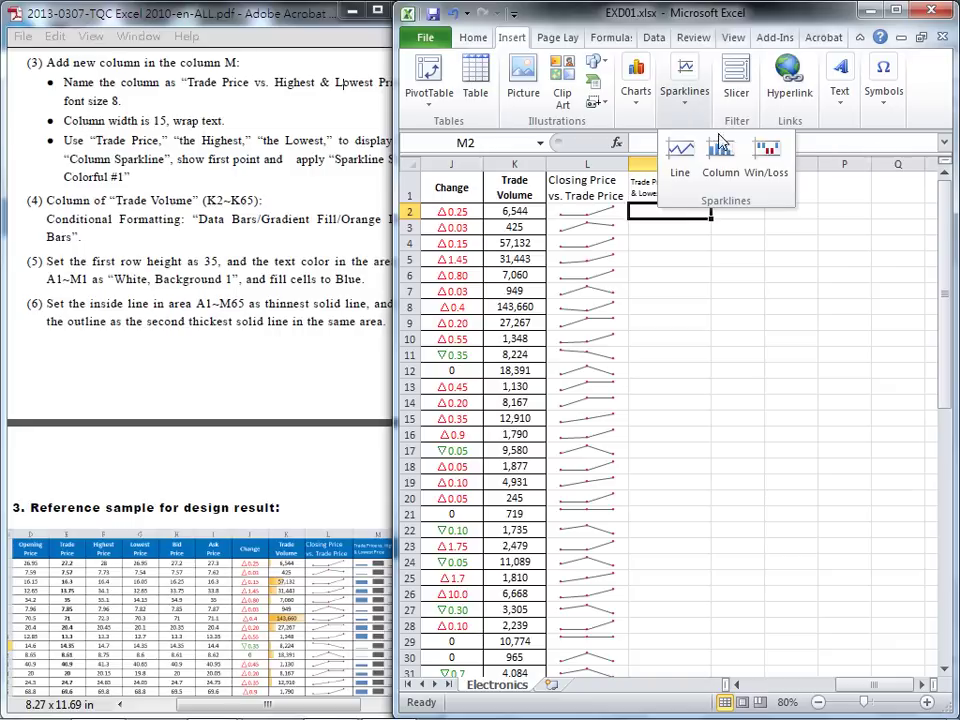
{"action": "left_click", "coordinate": [724, 154]}
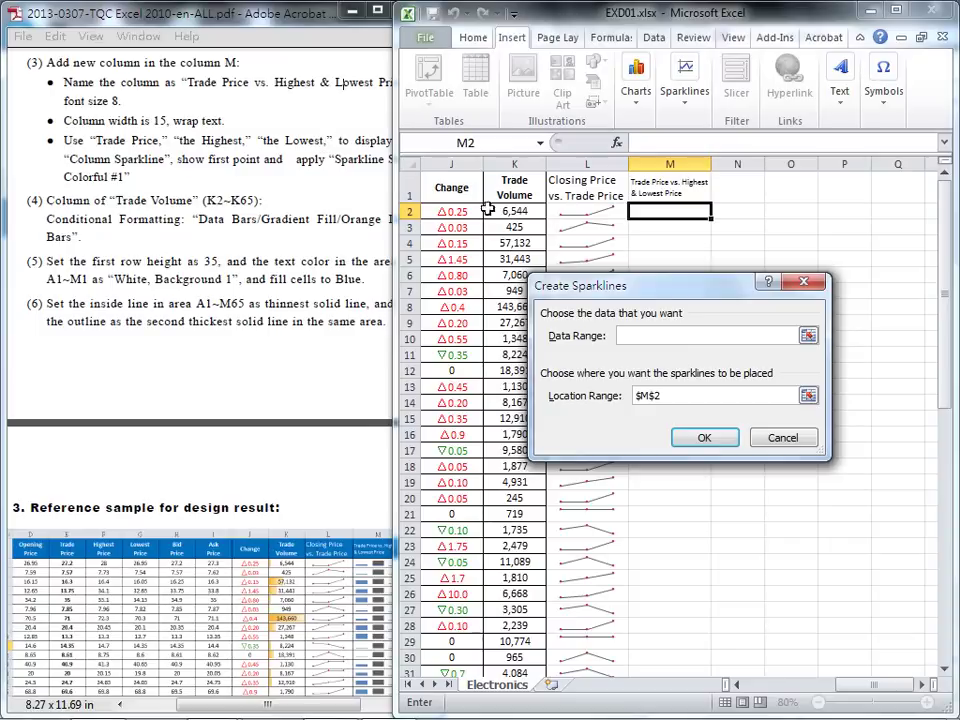
{"action": "left_click", "coordinate": [739, 686]}
{"action": "left_click", "coordinate": [739, 686]}
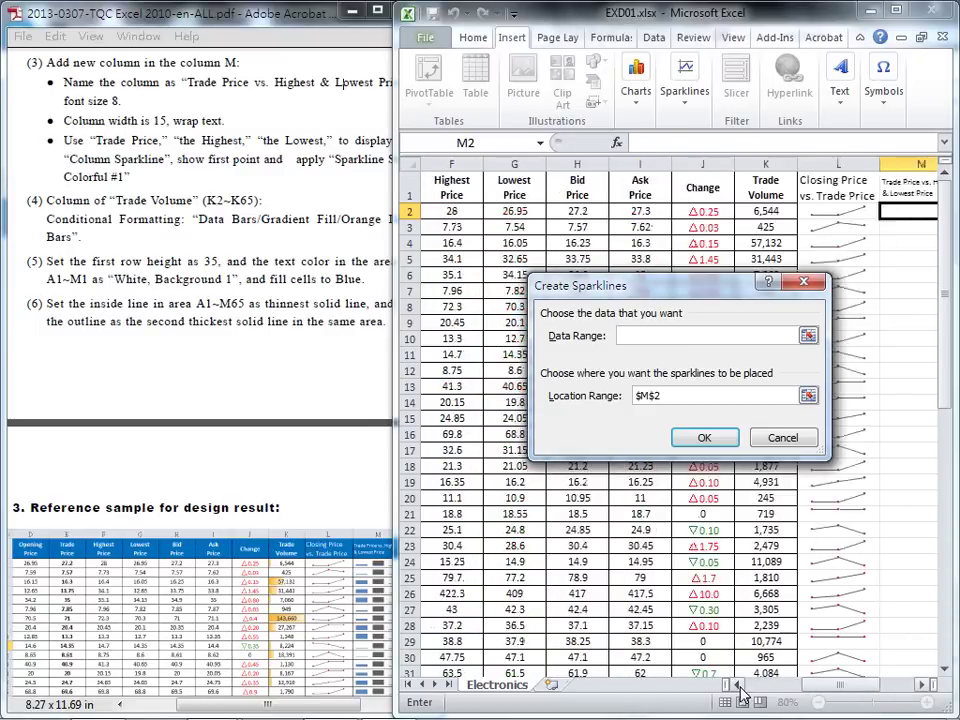
{"action": "left_click", "coordinate": [739, 686]}
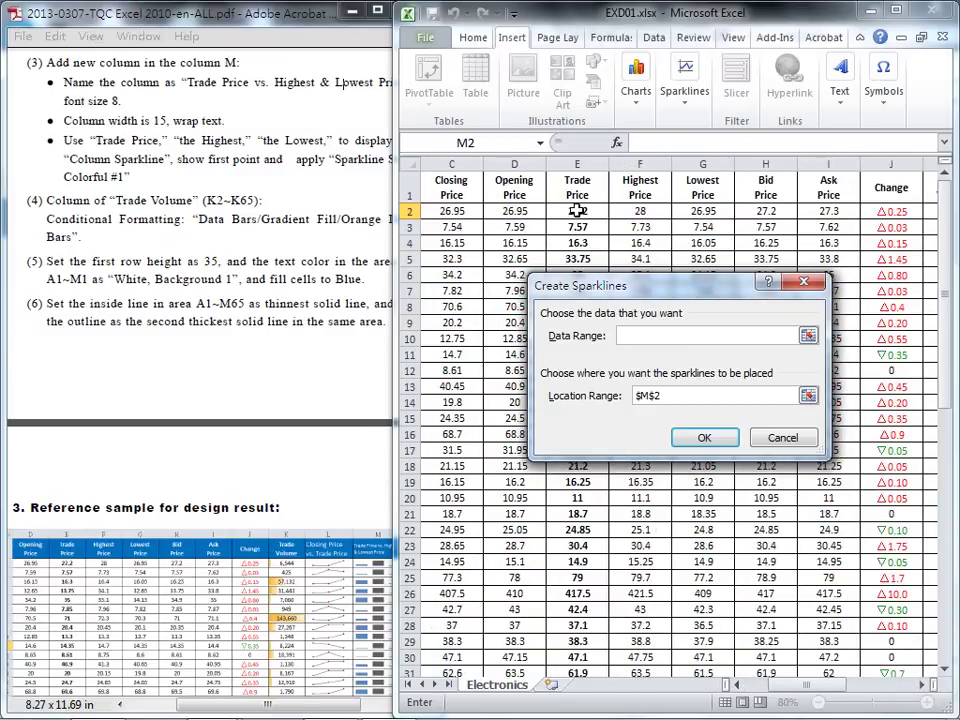
{"action": "left_click_drag", "start_coordinate": [577, 211], "coordinate": [688, 211]}
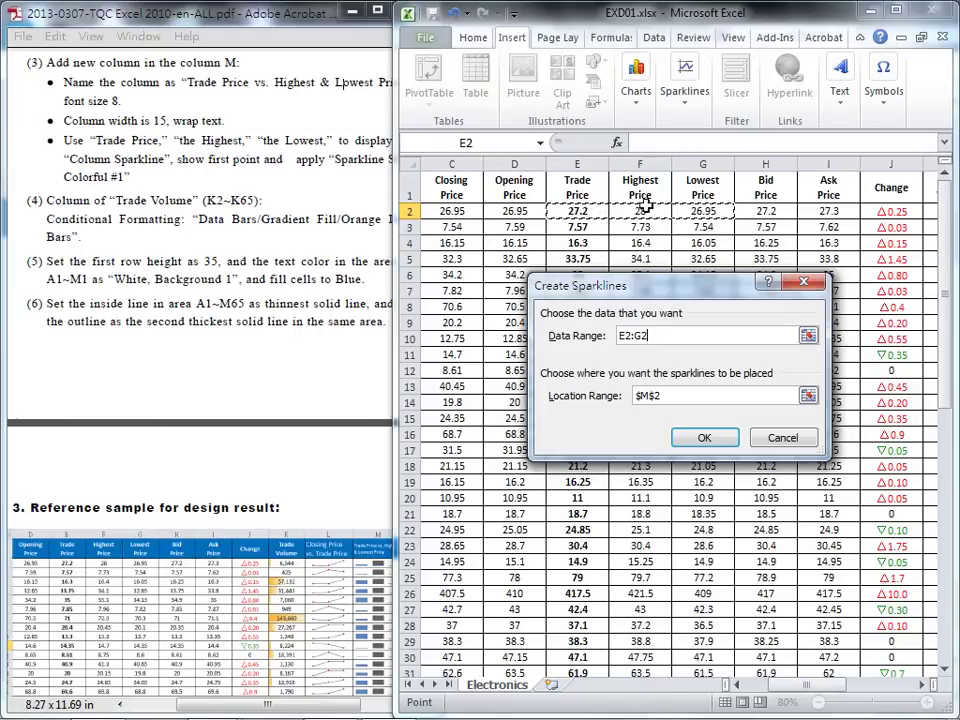
{"action": "left_click", "coordinate": [707, 437]}
- Check the sparkline formatting request in the PDF, show the first point on the M2 sparkline and apply Sparkline Style Colorful #1
{"action": "left_click_drag", "start_coordinate": [827, 694], "coordinate": [888, 690]}
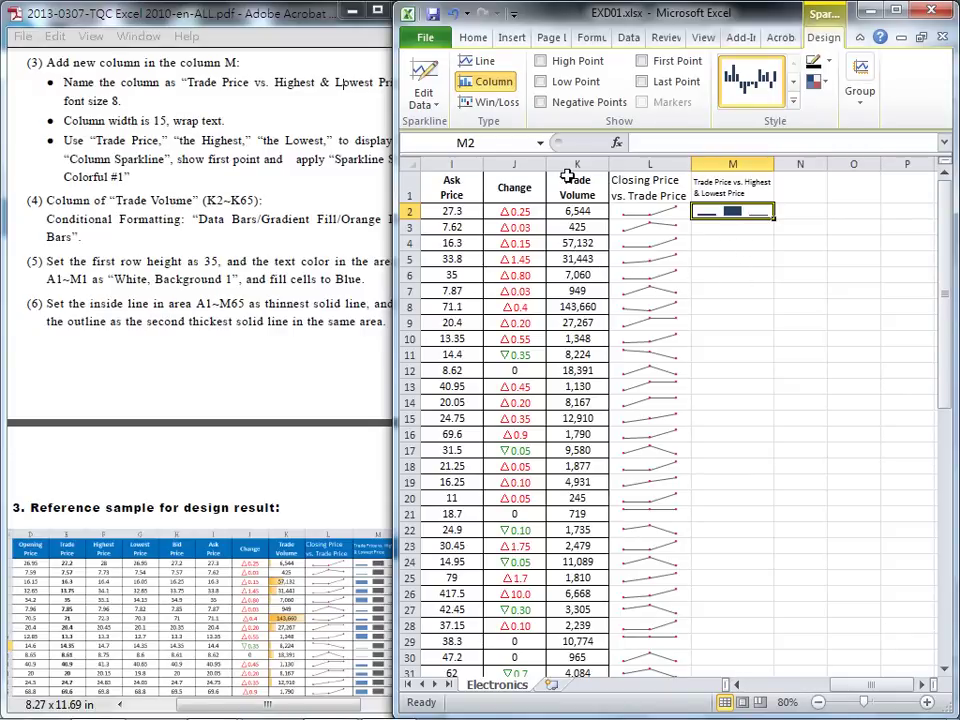
{"action": "left_click_drag", "start_coordinate": [178, 166], "coordinate": [370, 159]}
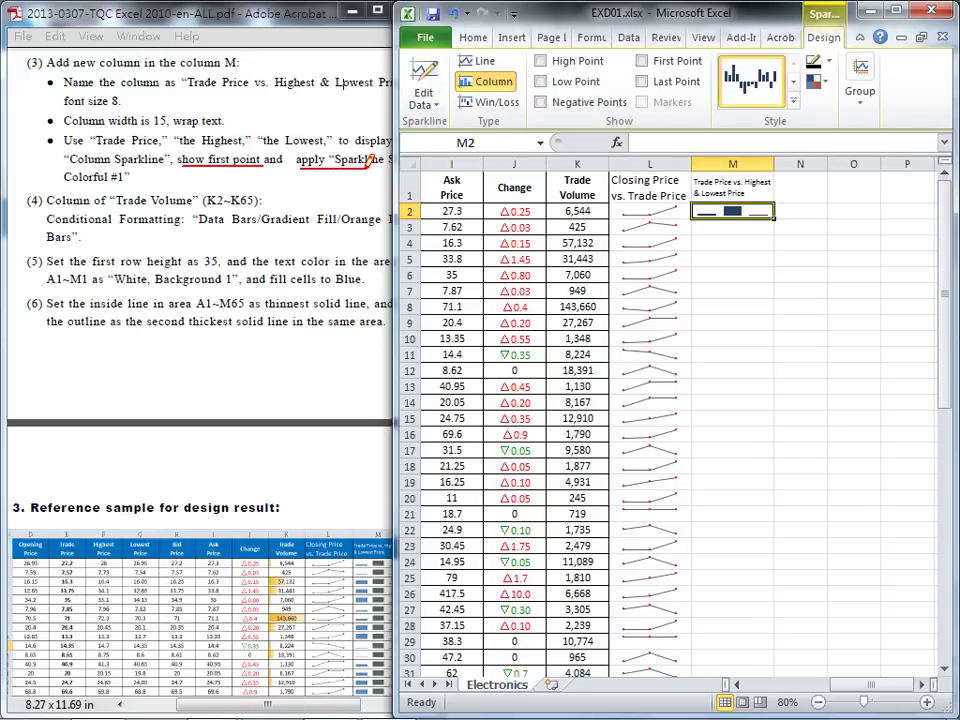
{"action": "left_click_drag", "start_coordinate": [64, 183], "coordinate": [128, 182]}
{"action": "key", "text": "Escape"}
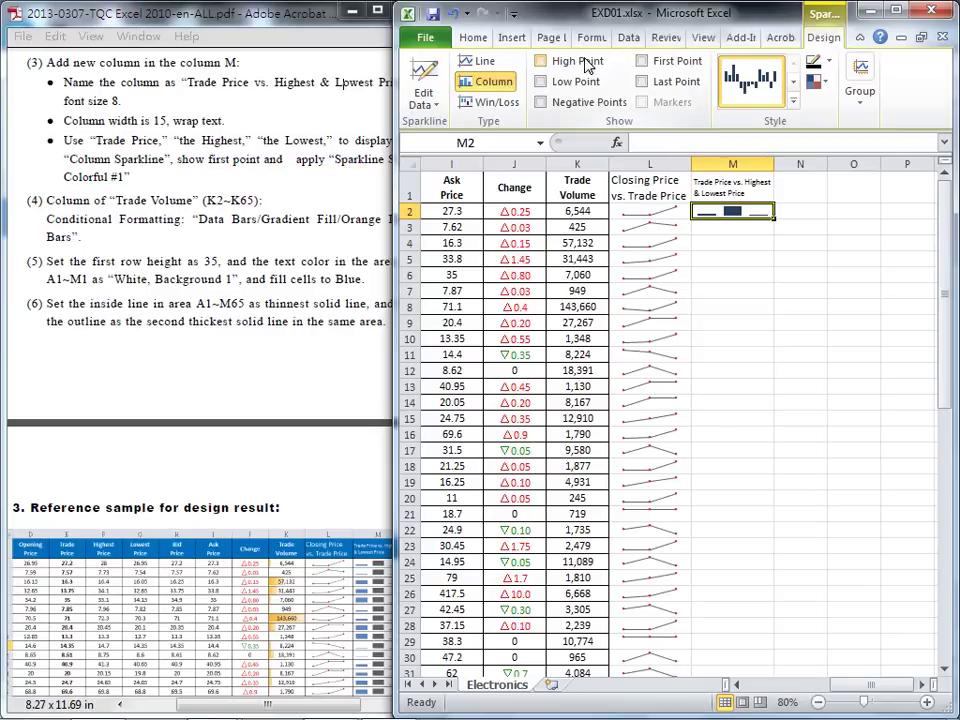
{"action": "left_click", "coordinate": [642, 61]}
{"action": "left_click", "coordinate": [794, 101]}
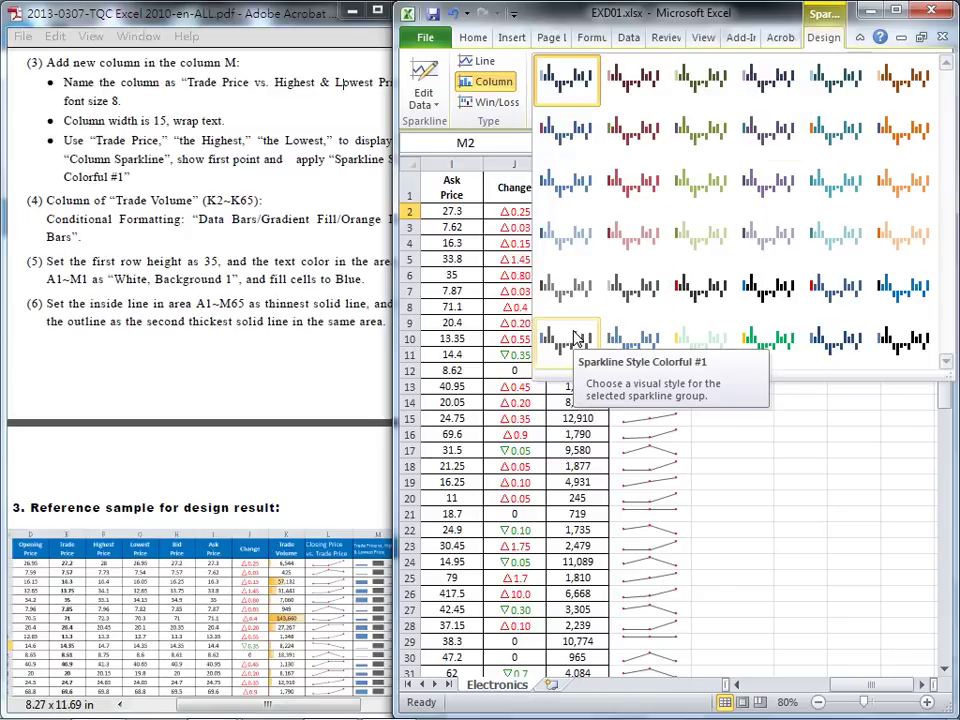
{"action": "left_click", "coordinate": [576, 338]}
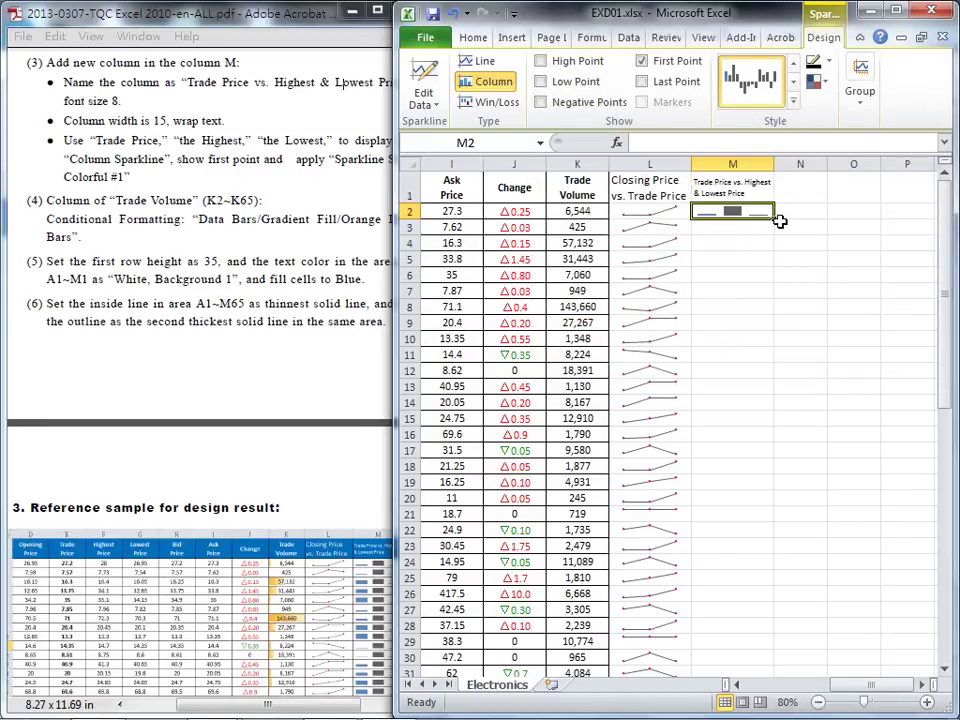
- Fill the M2 sparkline down the column to M65
{"action": "left_click_drag", "start_coordinate": [775, 218], "coordinate": [765, 640]}
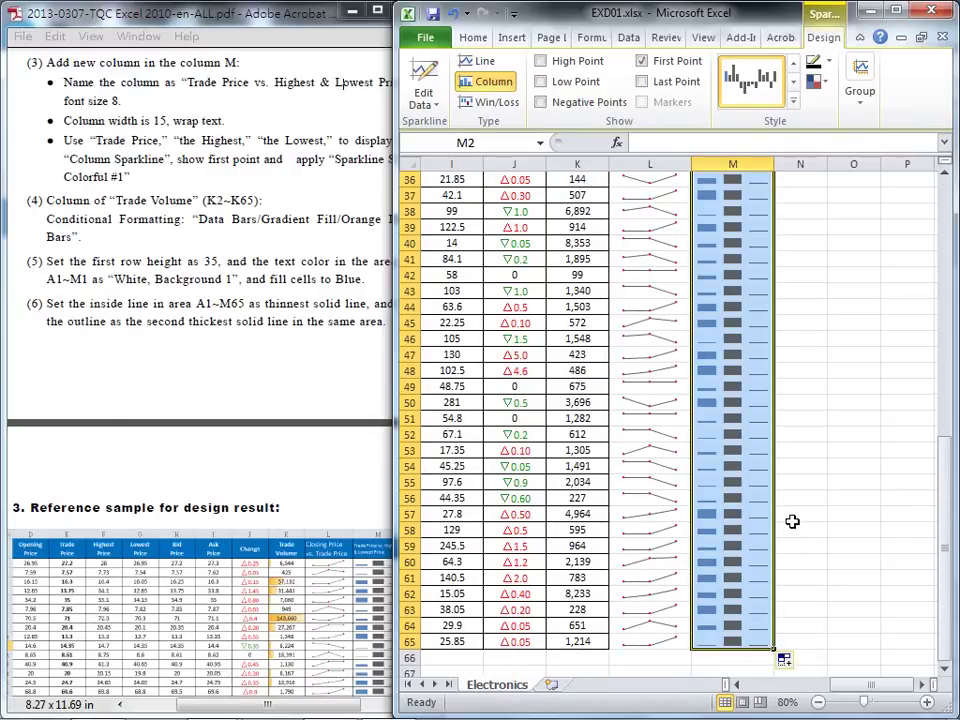
{"action": "left_click_drag", "start_coordinate": [952, 484], "coordinate": [945, 235]}
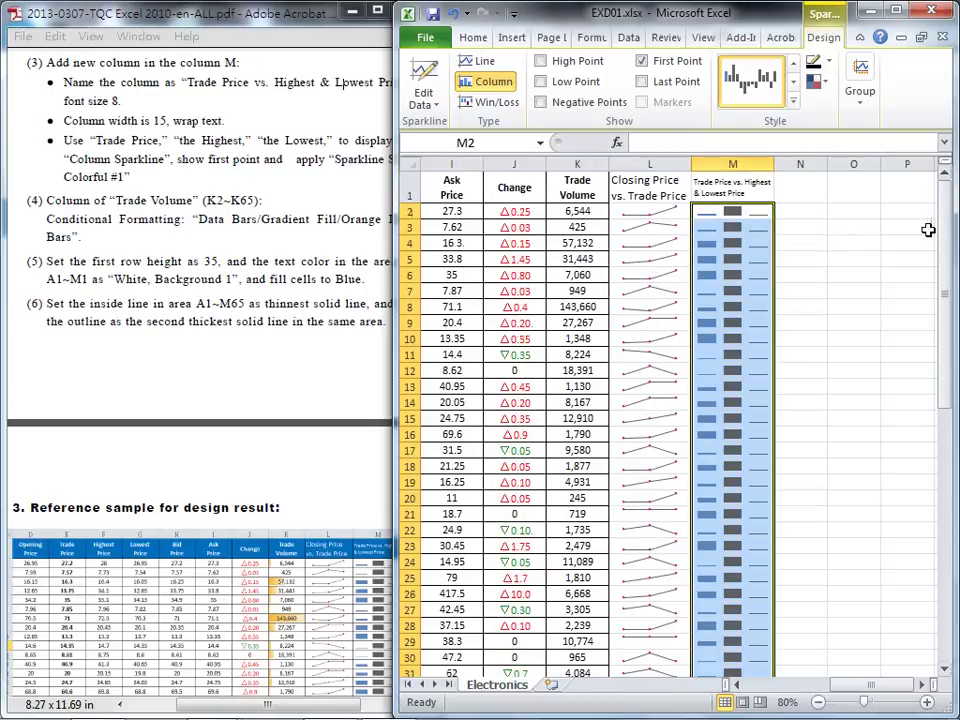
- Check instruction (4) in the PDF and select the Trade Volume data K2:K65 in the worksheet
{"action": "key", "text": "alt+Tab"}
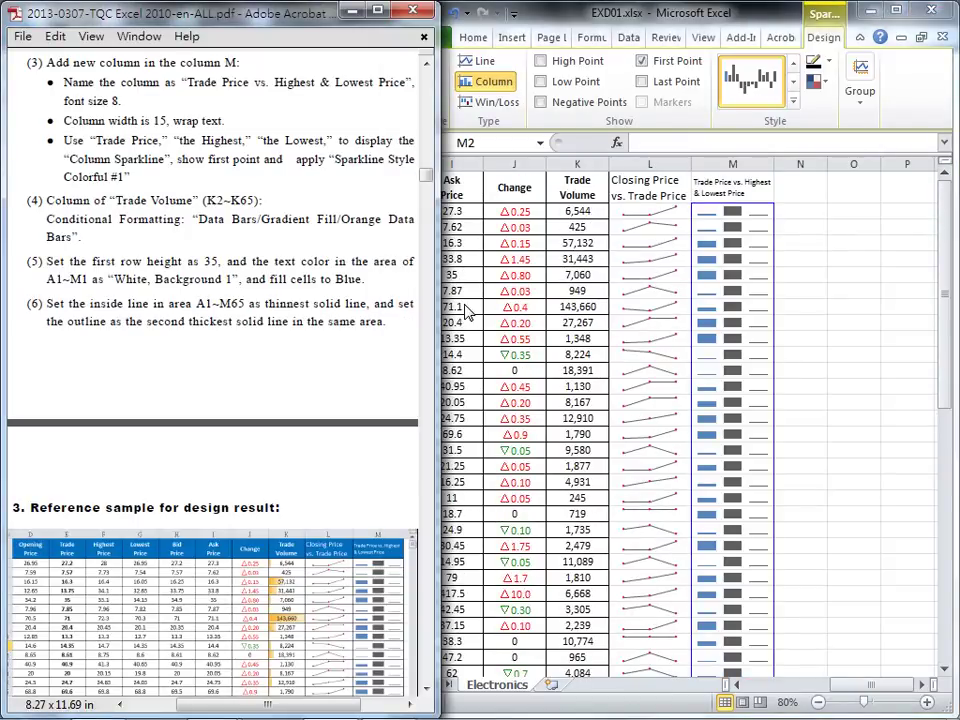
{"action": "left_click_drag", "start_coordinate": [47, 224], "coordinate": [186, 221]}
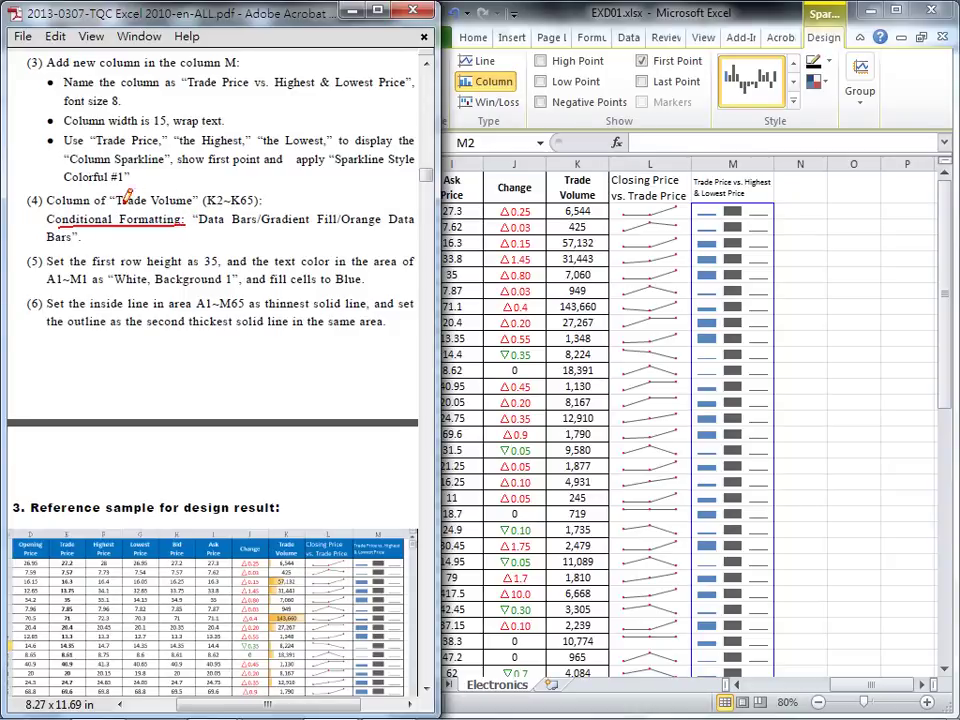
{"action": "left_click_drag", "start_coordinate": [117, 203], "coordinate": [189, 201]}
{"action": "key", "text": "Escape"}
{"action": "left_click", "coordinate": [575, 212]}
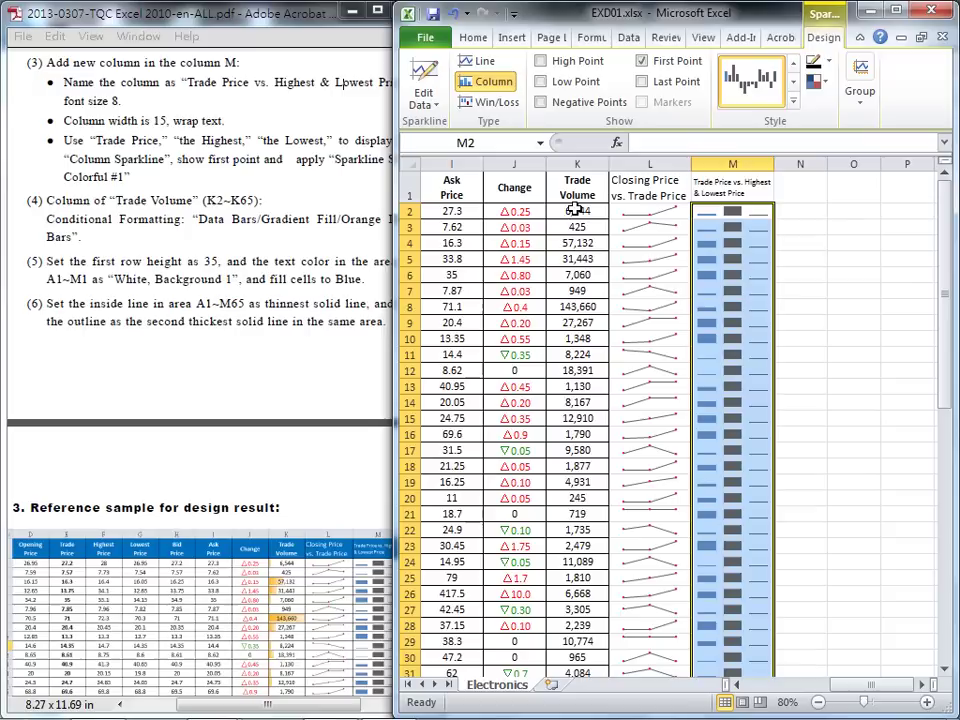
{"action": "left_click", "coordinate": [576, 211]}
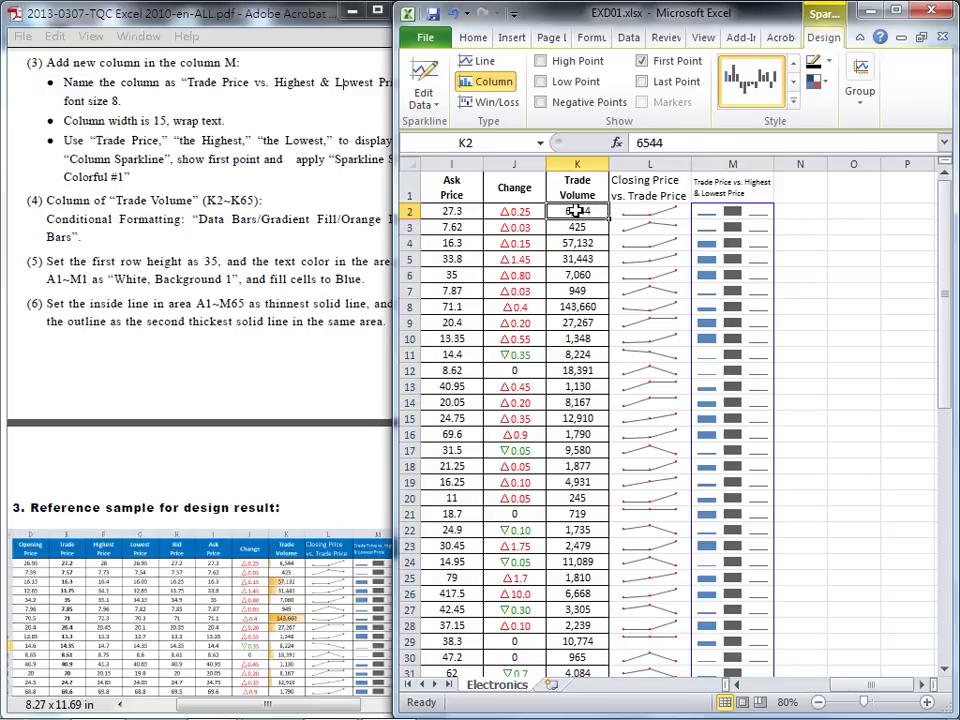
{"action": "key", "text": "End"}
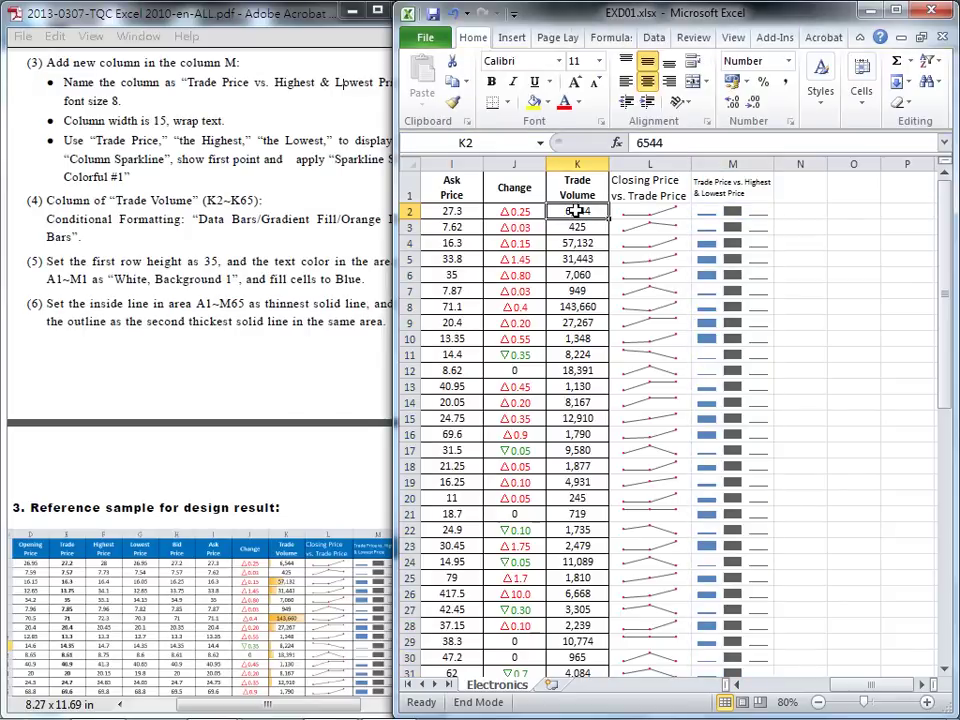
{"action": "key", "text": "shift+Down"}
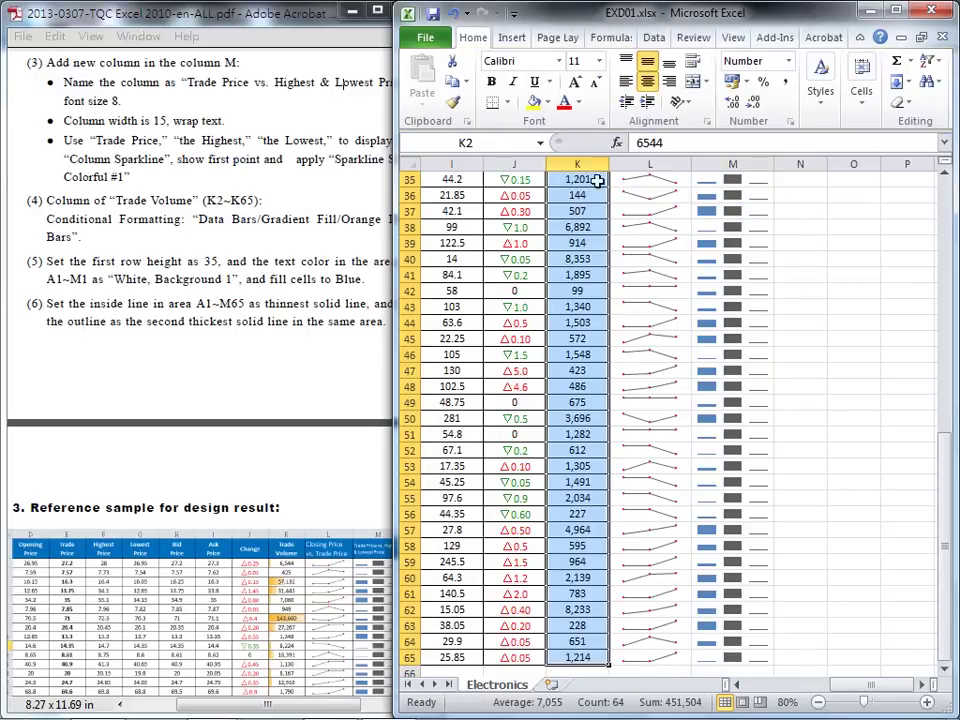
{"action": "left_click", "coordinate": [820, 108]}
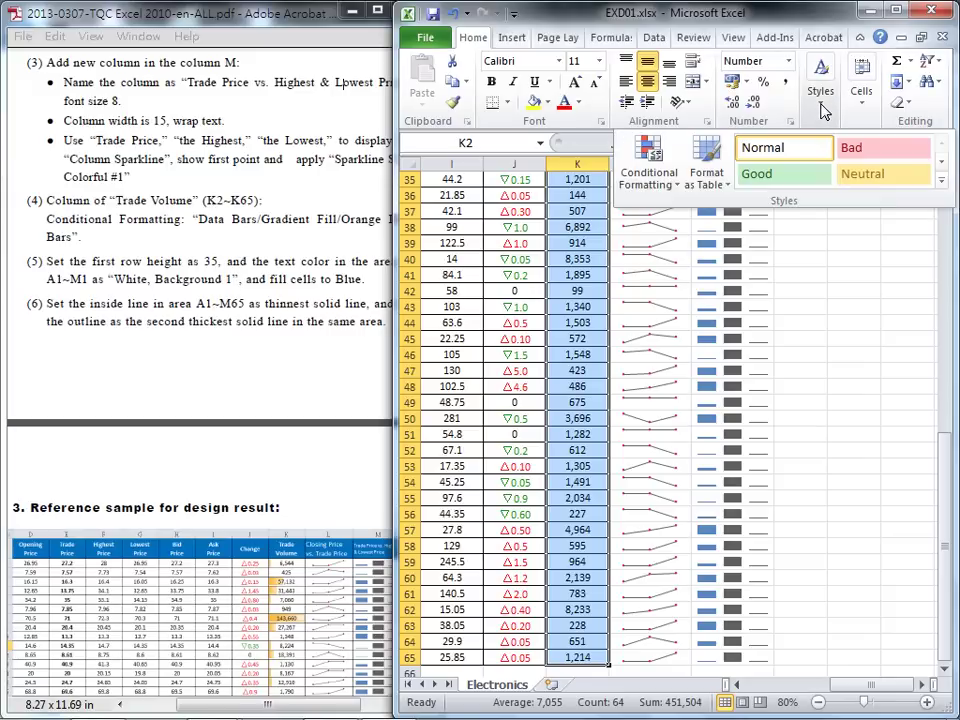
{"action": "left_click", "coordinate": [676, 186]}
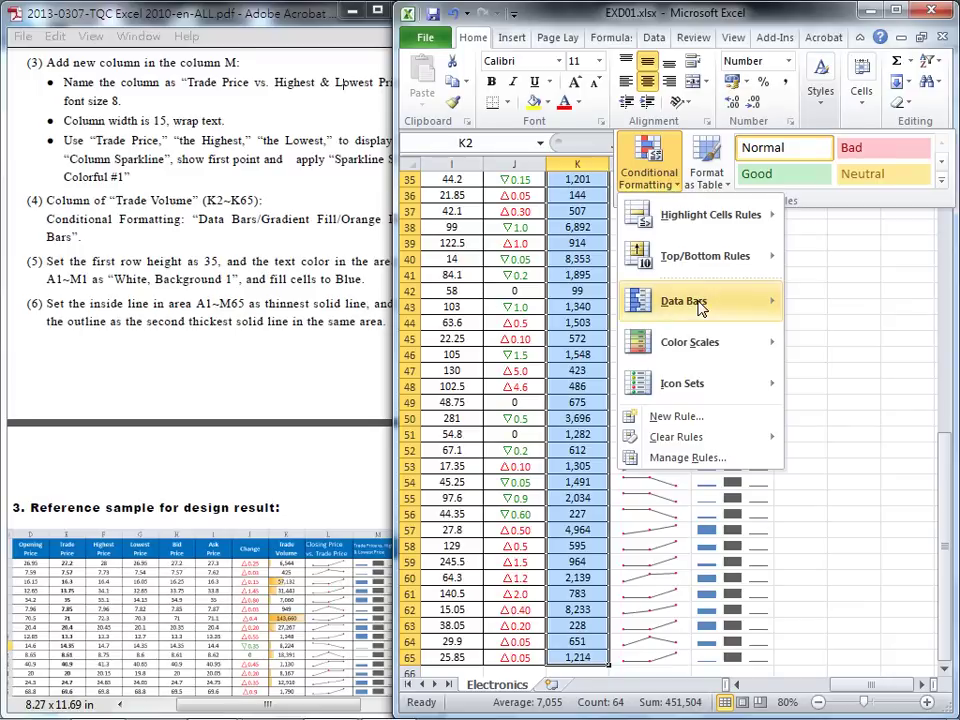
{"action": "mouse_move", "coordinate": [709, 308]}
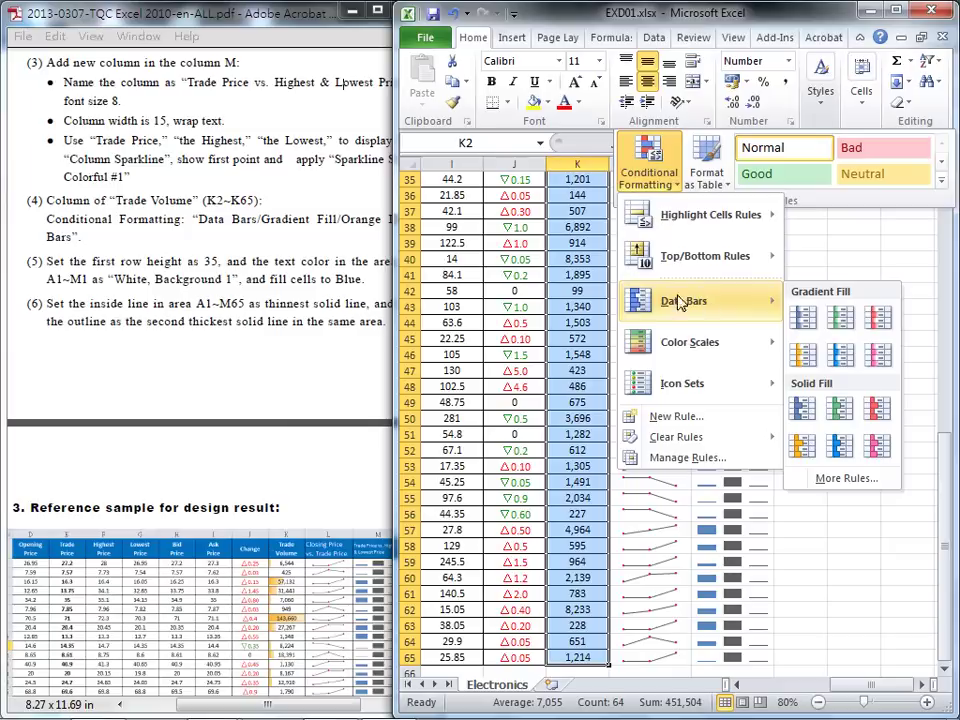
{"action": "left_click", "coordinate": [349, 230]}
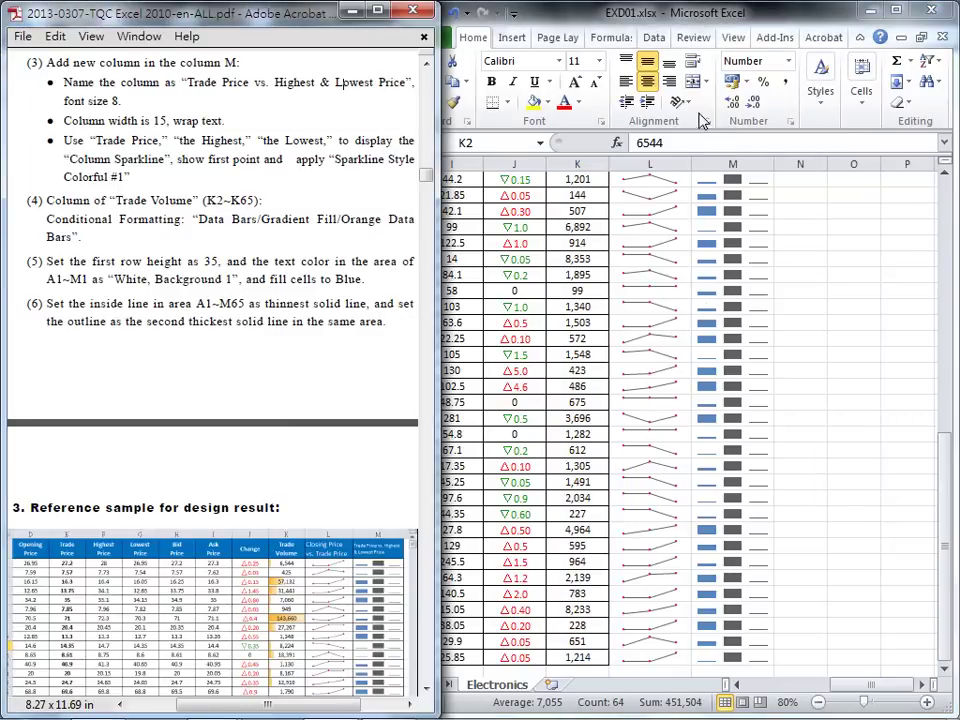
- Apply conditional formatting with orange gradient fill data bars to the Trade Volume values in K2:K65
{"action": "left_click", "coordinate": [836, 107]}
{"action": "left_click", "coordinate": [818, 104]}
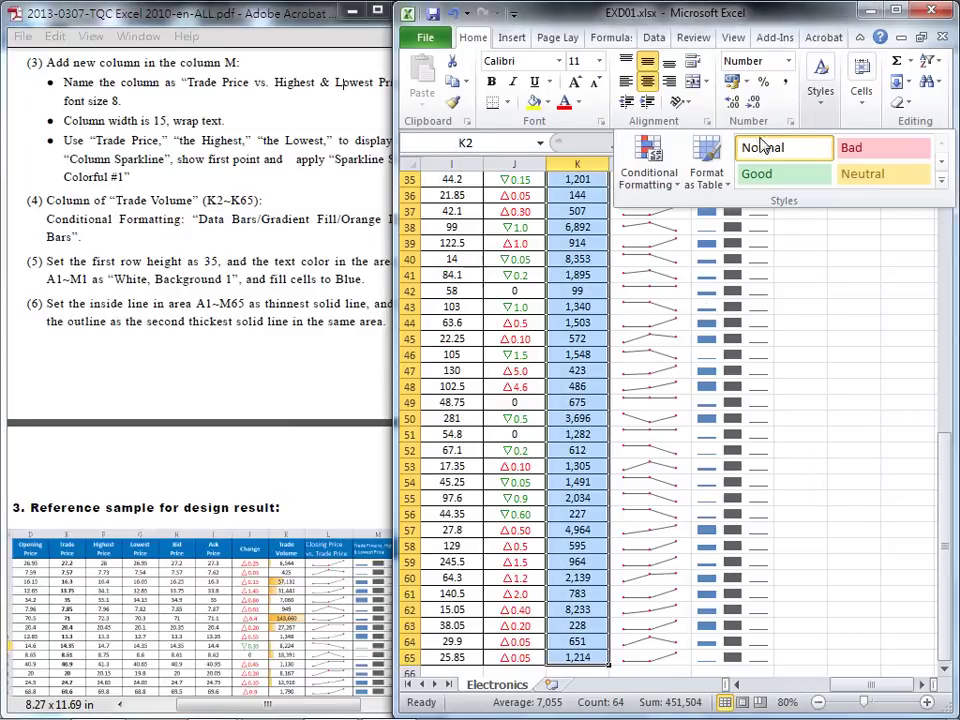
{"action": "left_click", "coordinate": [660, 187]}
{"action": "mouse_move", "coordinate": [714, 305]}
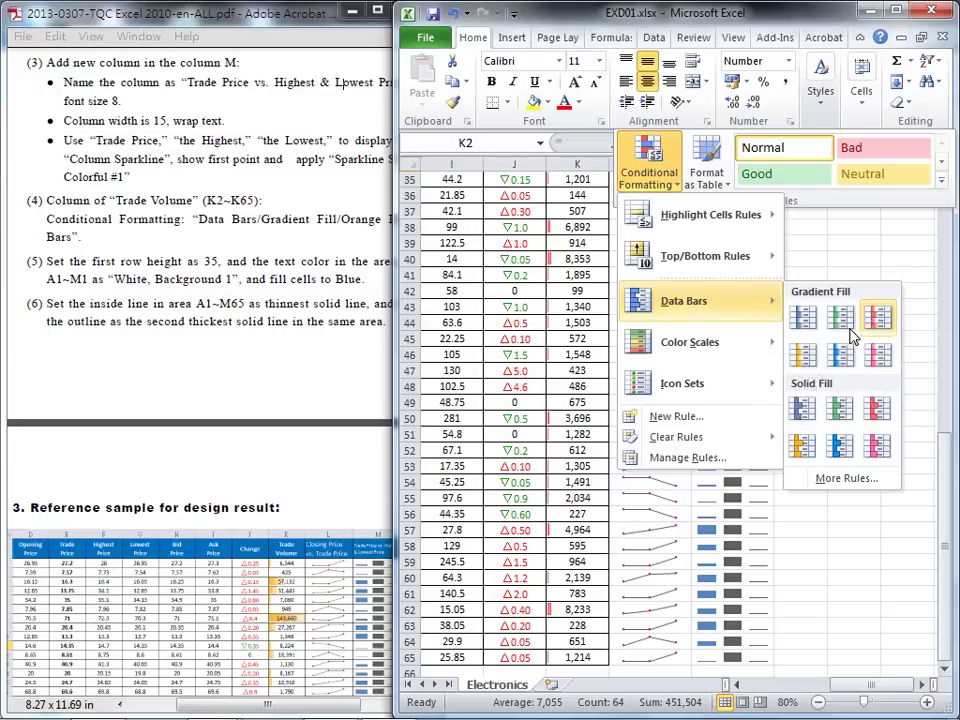
{"action": "left_click", "coordinate": [805, 357]}
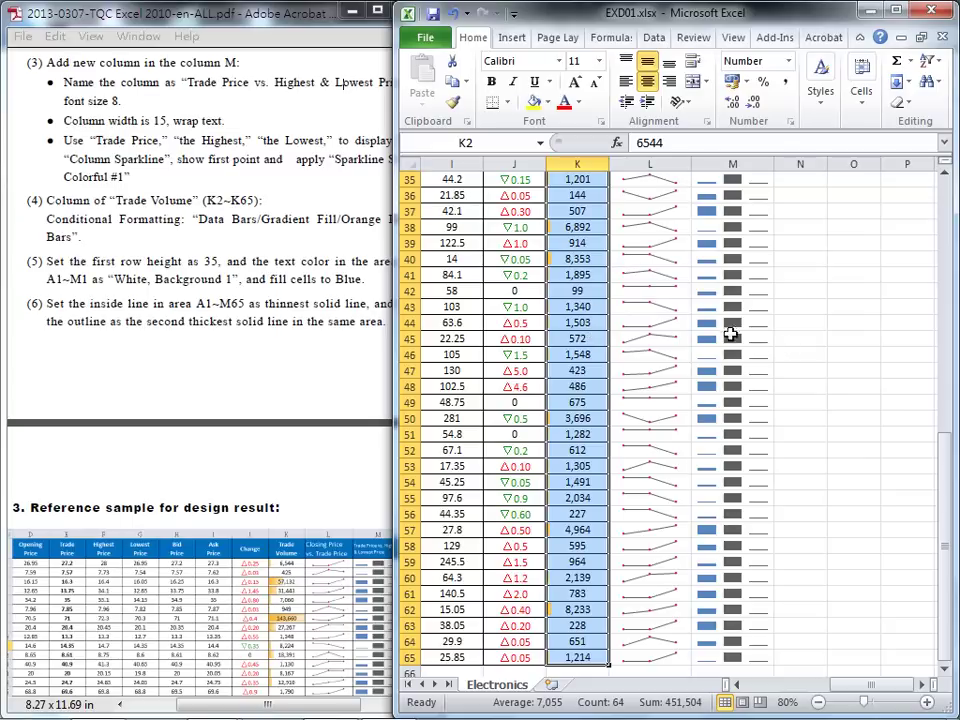
{"action": "left_click_drag", "start_coordinate": [949, 446], "coordinate": [948, 408]}
{"action": "left_click_drag", "start_coordinate": [948, 330], "coordinate": [945, 200]}
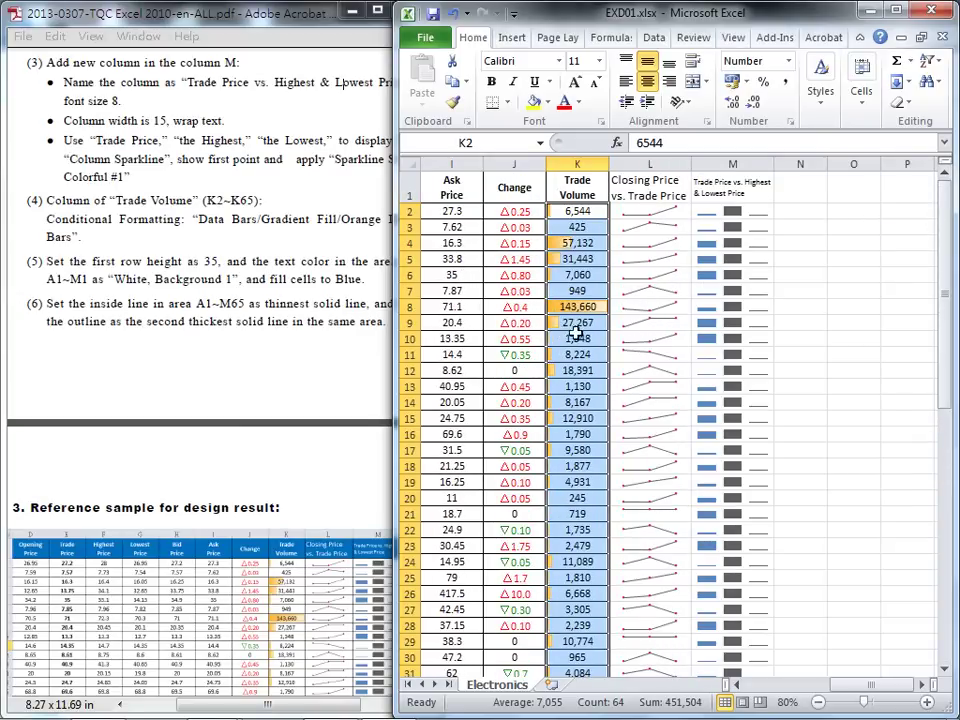
{"action": "left_click", "coordinate": [579, 337]}
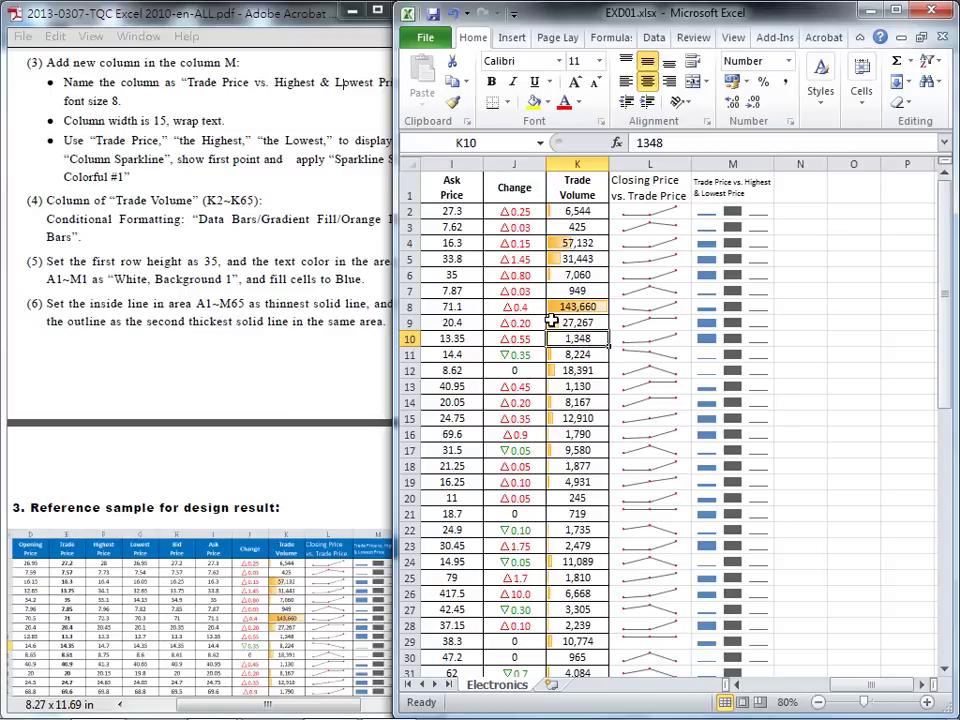
- Switch to the PDF and read instruction (5) on the first row's height, text color and fill
{"action": "left_click", "coordinate": [363, 243]}
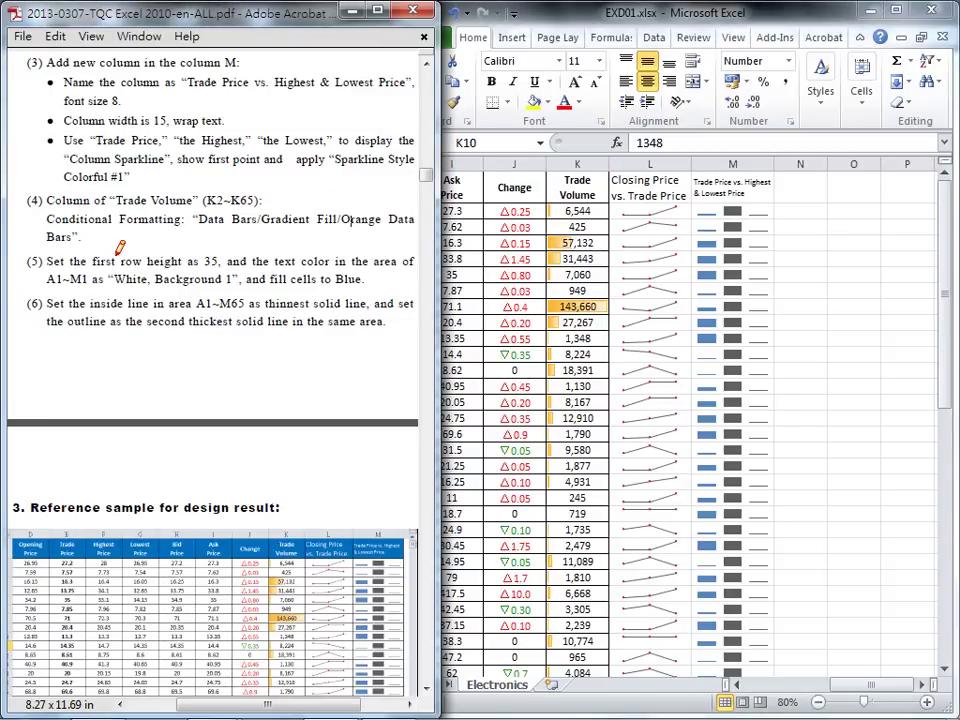
{"action": "left_click_drag", "start_coordinate": [92, 268], "coordinate": [357, 266]}
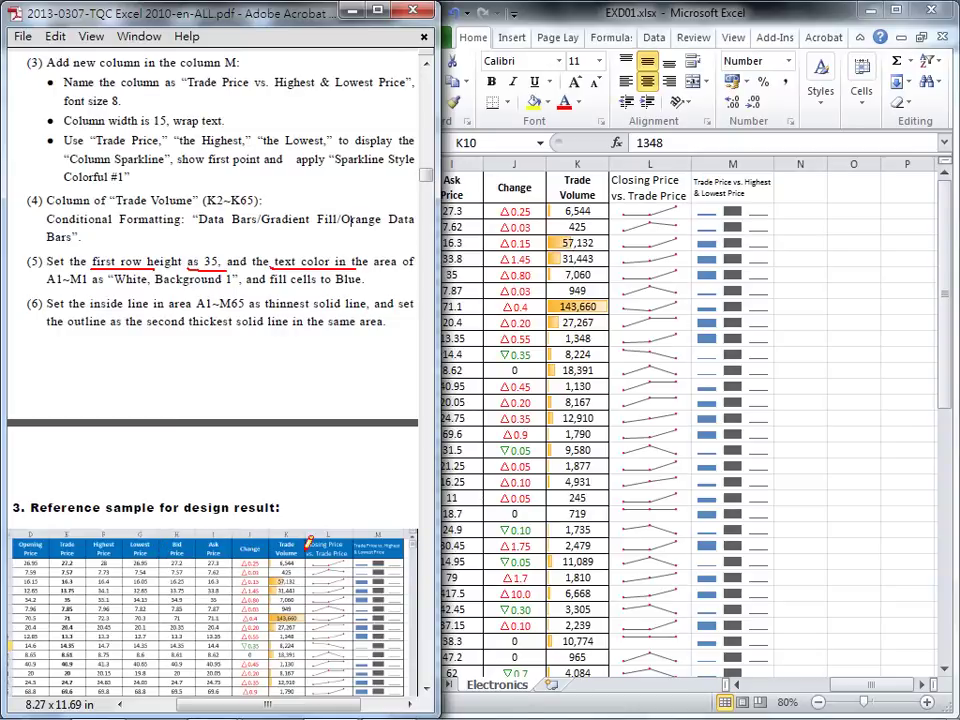
{"action": "key", "text": "e"}
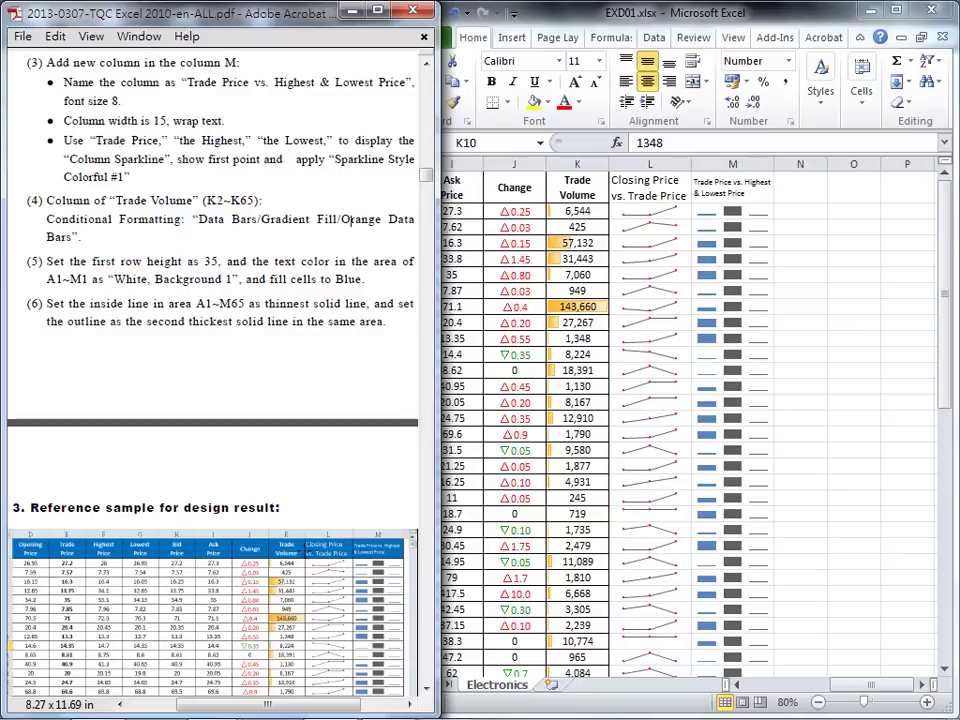
{"action": "key", "text": "Escape"}
- Select the header cells A1:M1 in the Excel worksheet and set the row height to 35
{"action": "left_click_drag", "start_coordinate": [848, 686], "coordinate": [735, 686]}
{"action": "left_click_drag", "start_coordinate": [473, 201], "coordinate": [816, 193]}
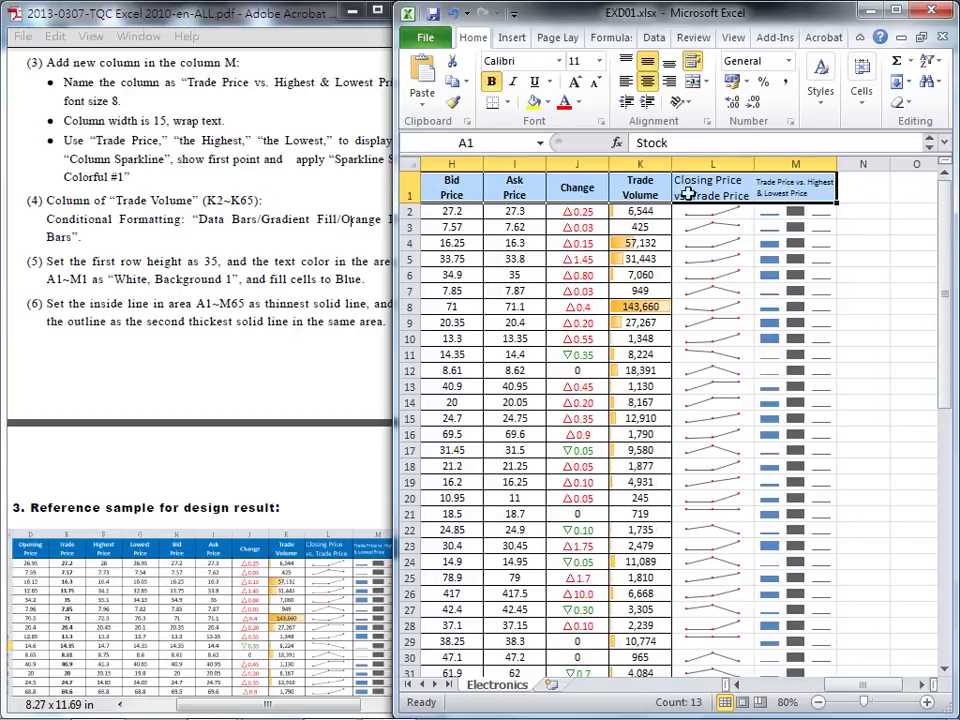
{"action": "left_click", "coordinate": [864, 100]}
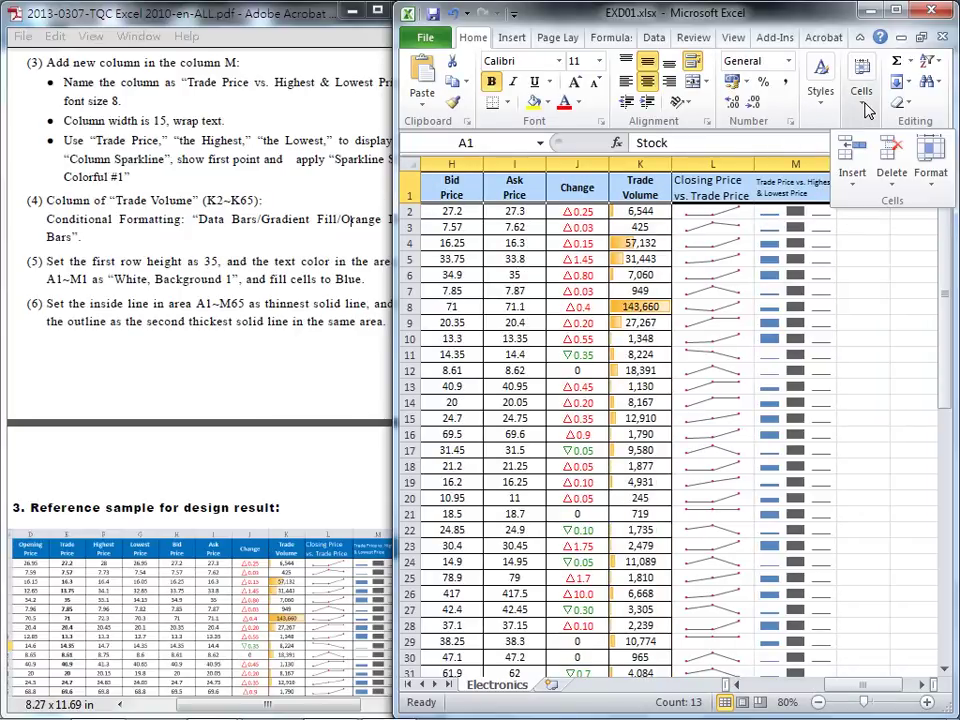
{"action": "left_click", "coordinate": [930, 180]}
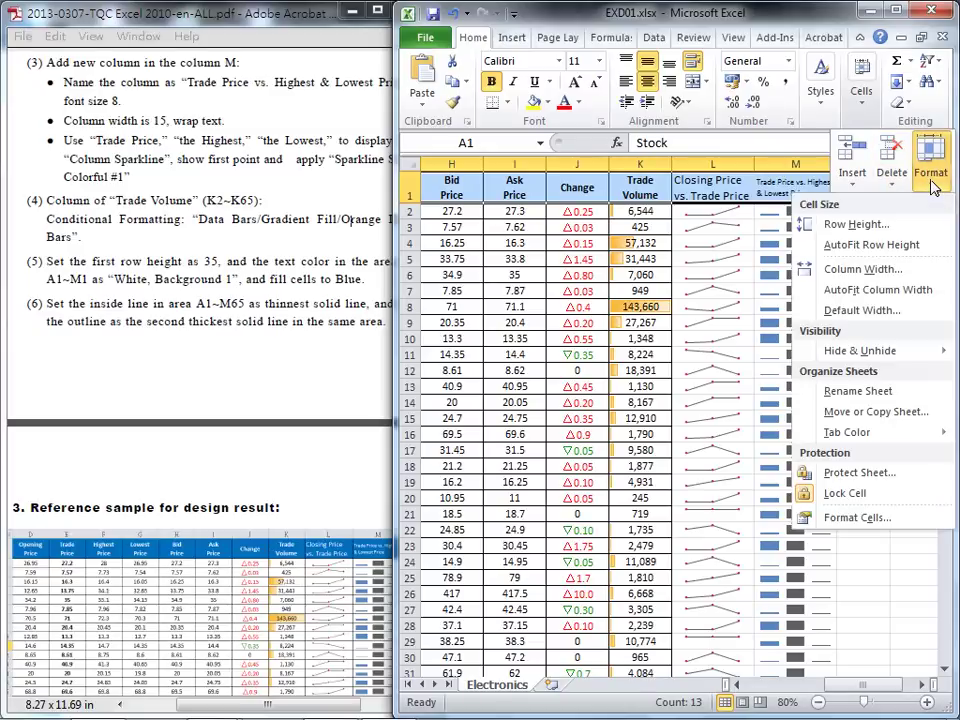
{"action": "left_click", "coordinate": [858, 225]}
{"action": "type", "text": "35"}
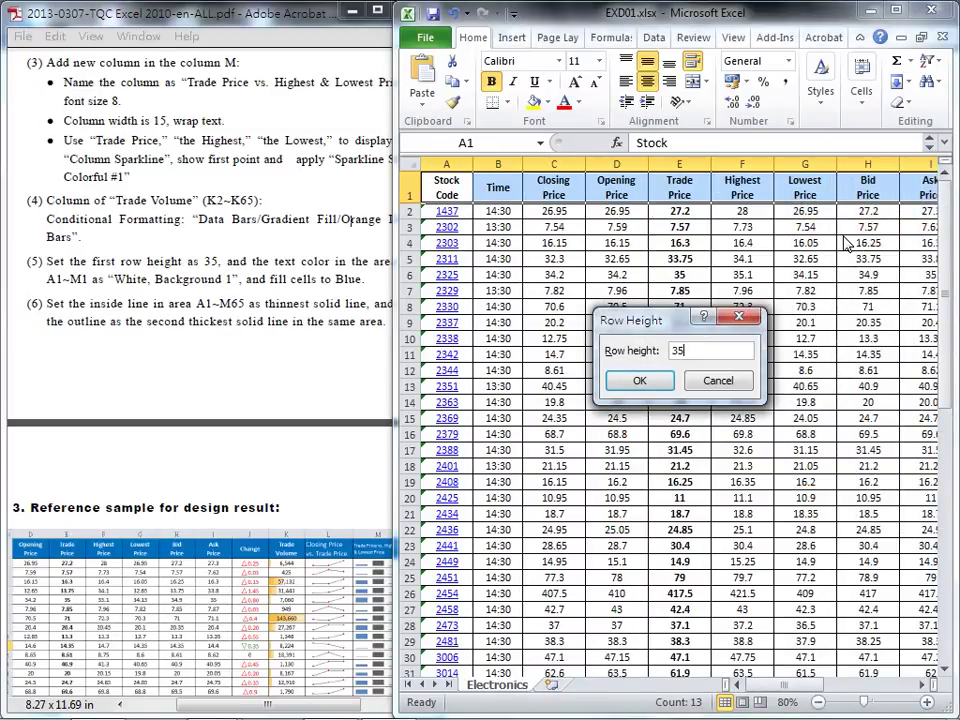
{"action": "key", "text": "Return"}
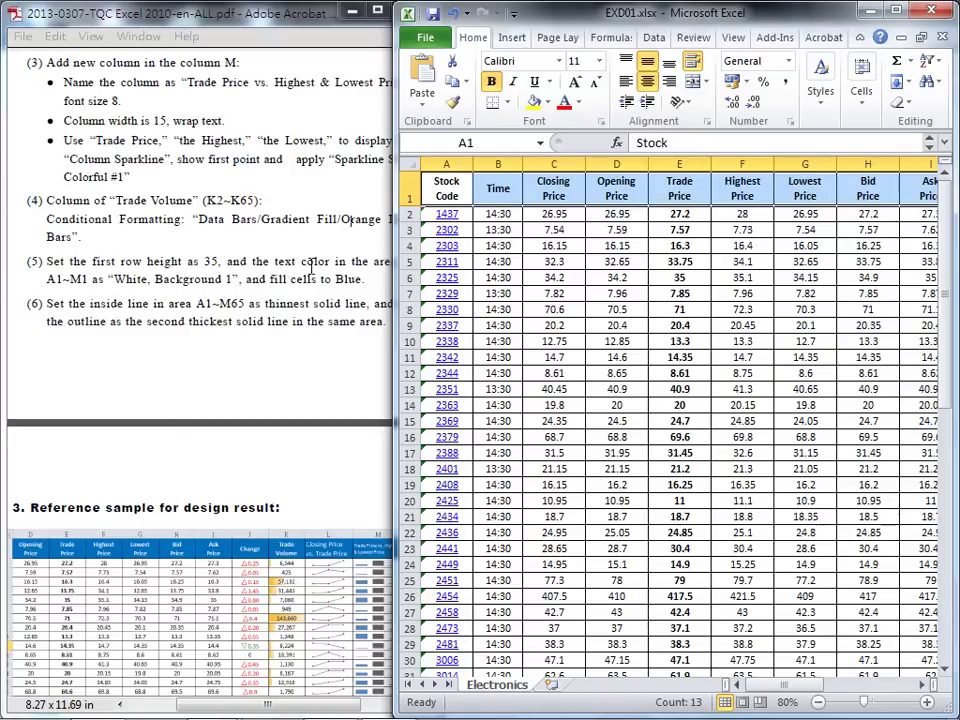
- Set the text color of header cells A1:M1 to White, Background 1 and fill them with standard Blue
{"action": "left_click", "coordinate": [580, 103]}
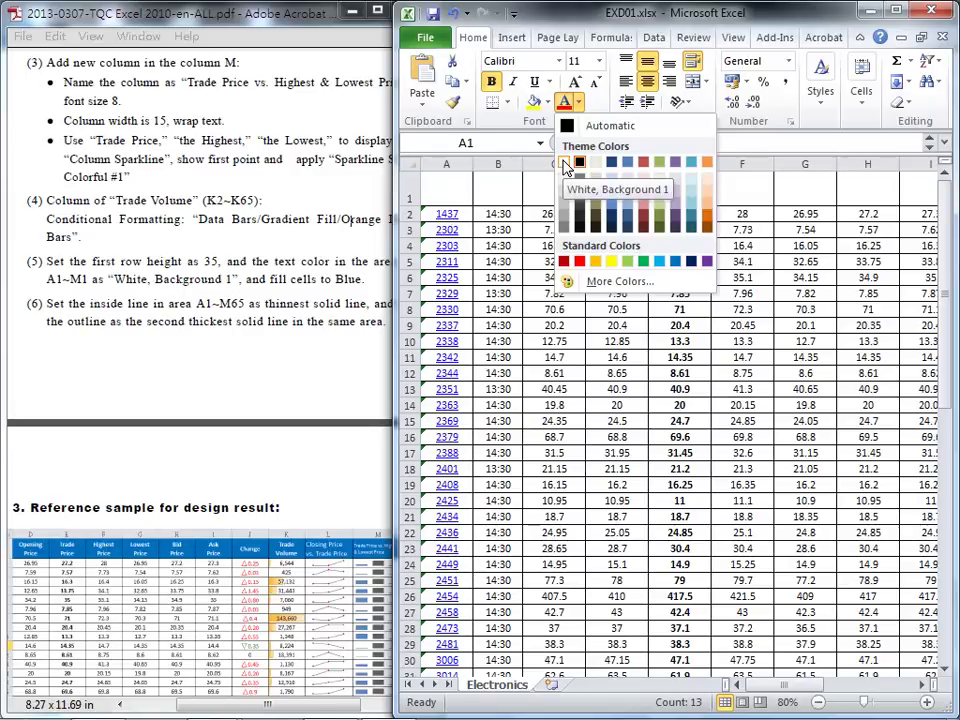
{"action": "left_click", "coordinate": [566, 162]}
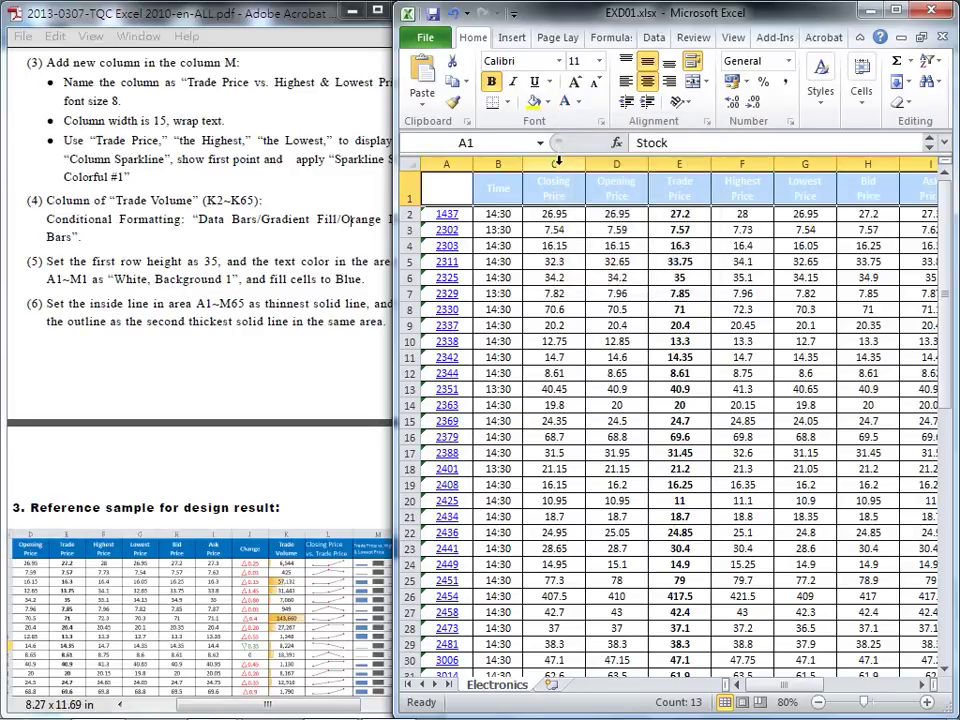
{"action": "left_click", "coordinate": [548, 103]}
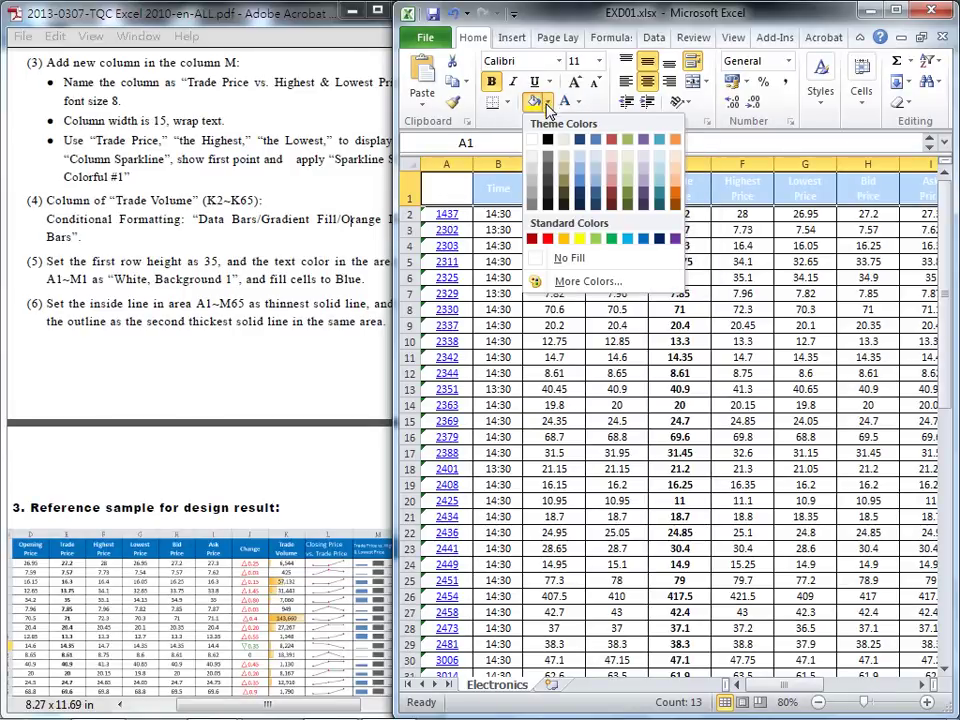
{"action": "left_click", "coordinate": [643, 245]}
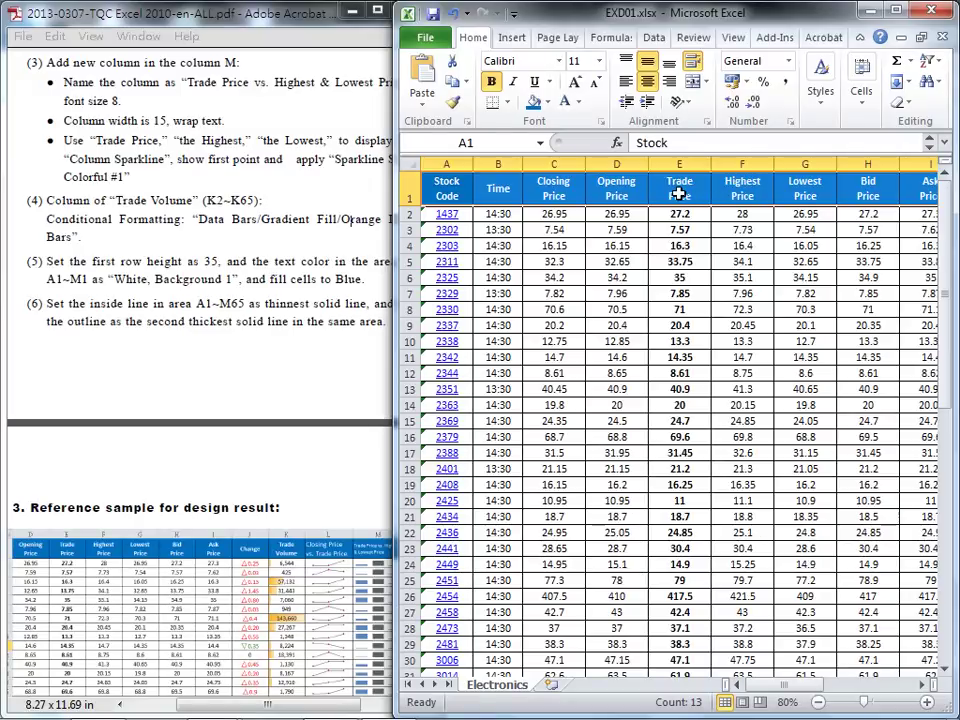
- Switch to the PDF and read instruction (6) on the inside and outline borders for A1:M65
{"action": "left_click", "coordinate": [388, 303]}
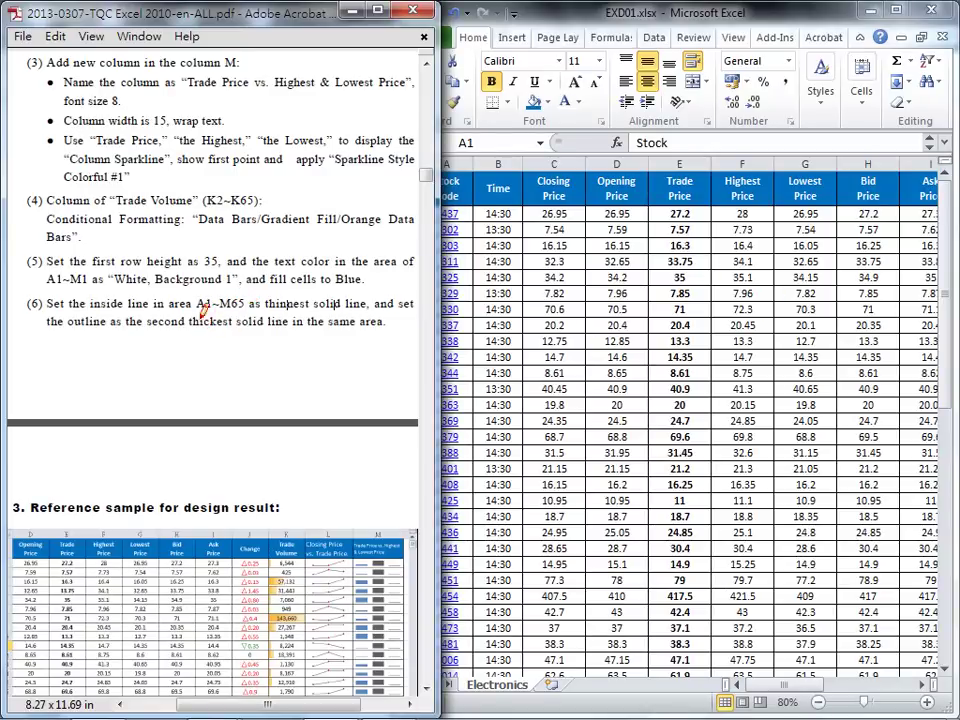
{"action": "left_click_drag", "start_coordinate": [87, 312], "coordinate": [168, 313]}
{"action": "left_click_drag", "start_coordinate": [284, 311], "coordinate": [380, 311]}
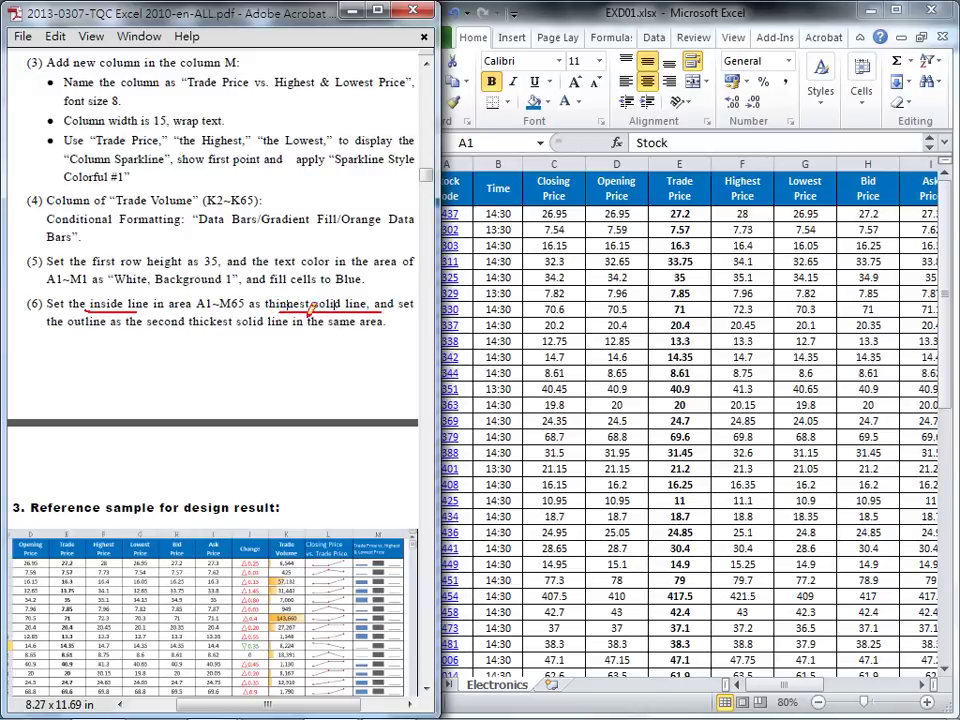
{"action": "left_click_drag", "start_coordinate": [66, 329], "coordinate": [316, 324]}
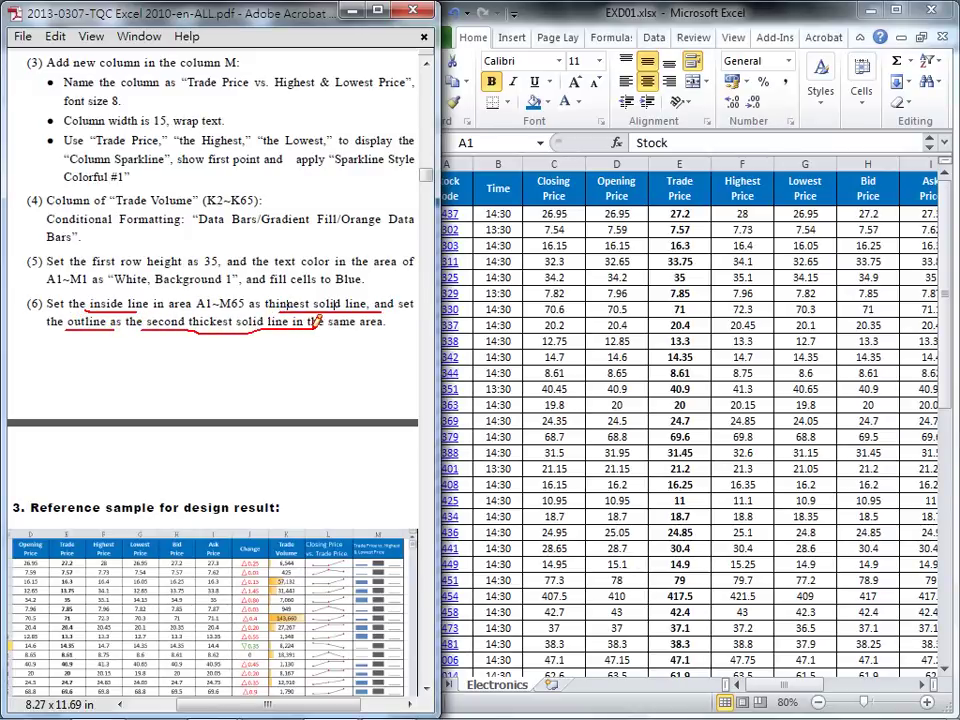
{"action": "key", "text": "Escape"}
- Select the table A1:M65 in the Excel worksheet and set its inside borders to the thinnest solid line
{"action": "left_click", "coordinate": [450, 190]}
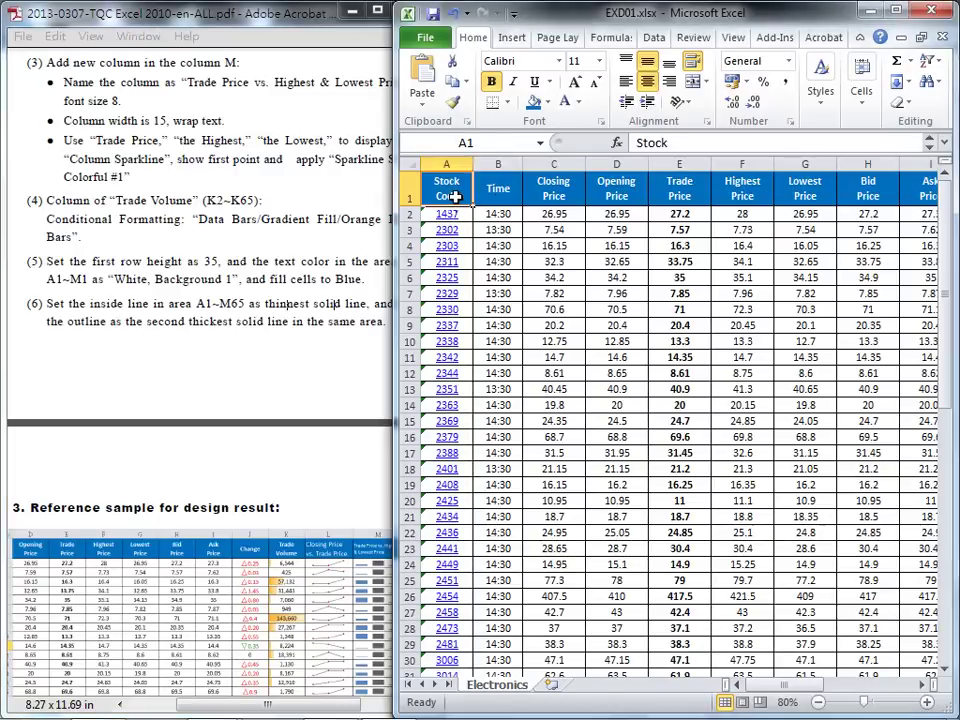
{"action": "left_click_drag", "start_coordinate": [447, 187], "coordinate": [806, 200]}
{"action": "key", "text": "ctrl+shift+Down"}
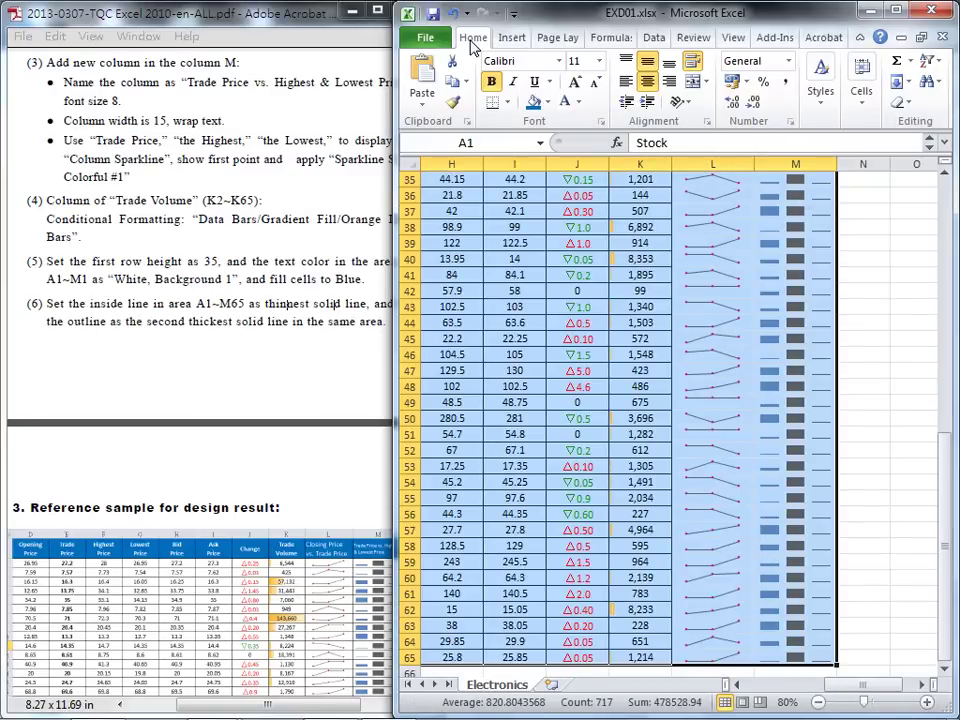
{"action": "left_click", "coordinate": [507, 104]}
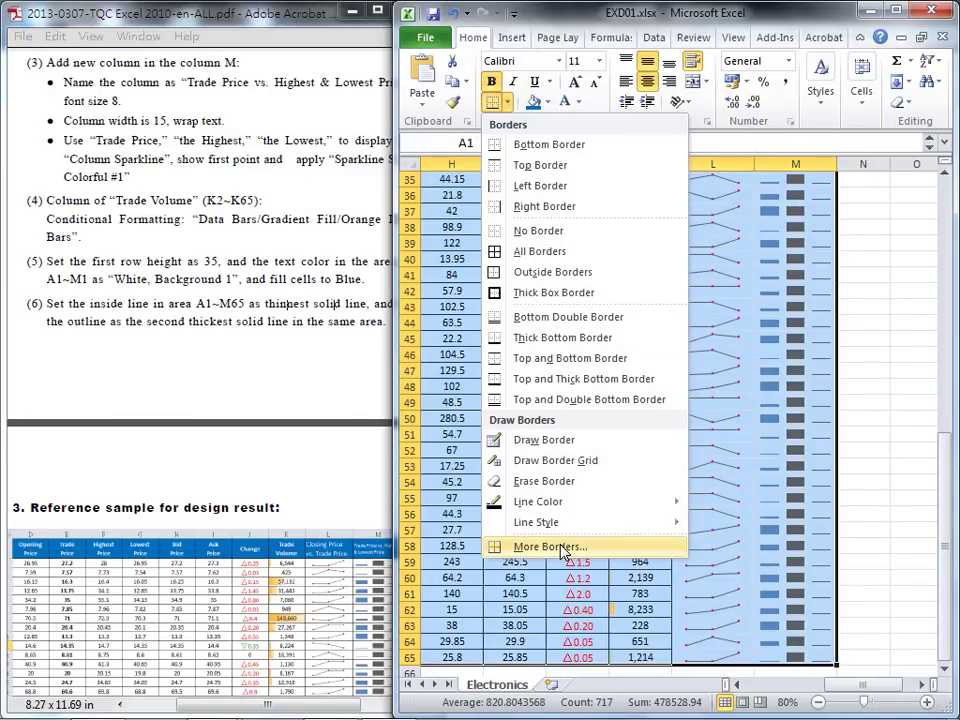
{"action": "left_click", "coordinate": [612, 545]}
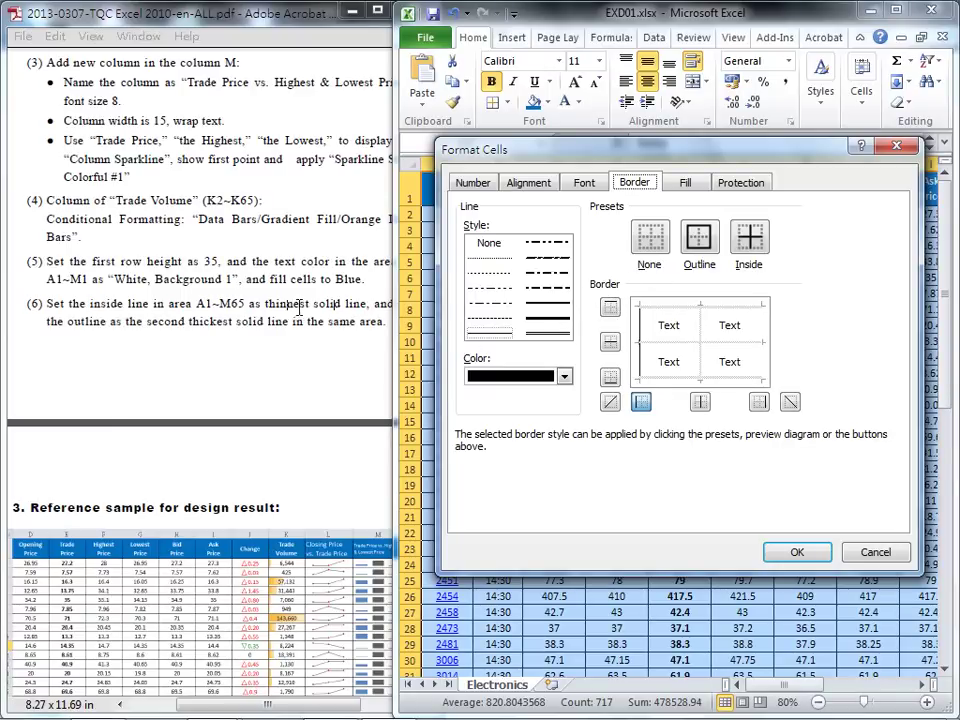
{"action": "left_click", "coordinate": [500, 335]}
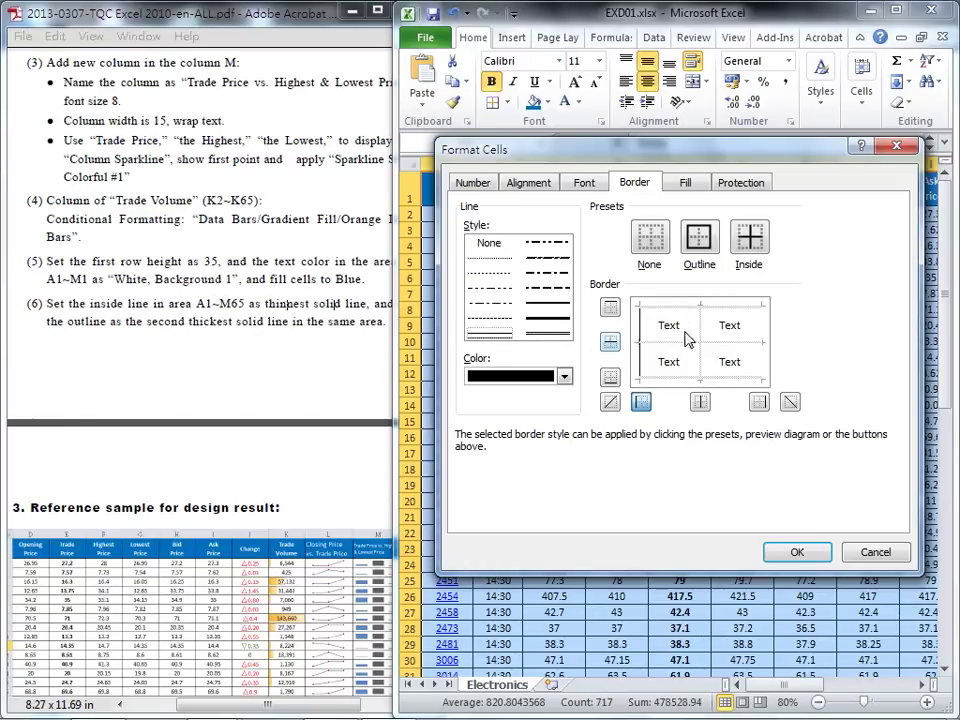
{"action": "left_click", "coordinate": [752, 240]}
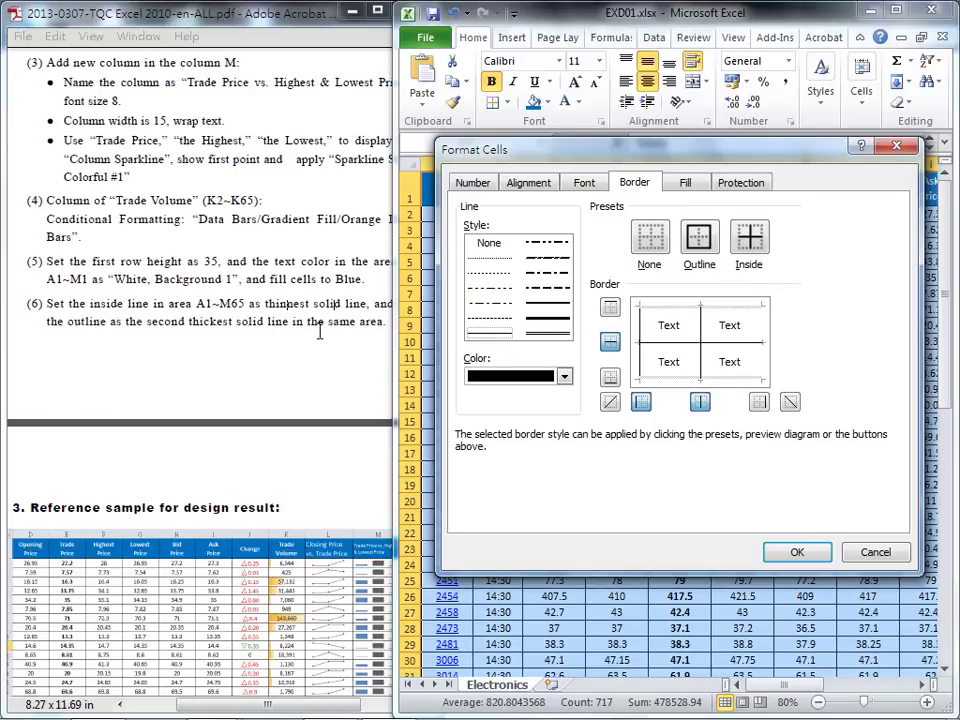
- Set the outline border of A1:M65 to the second thickest solid line and apply the border settings
{"action": "left_click", "coordinate": [560, 306]}
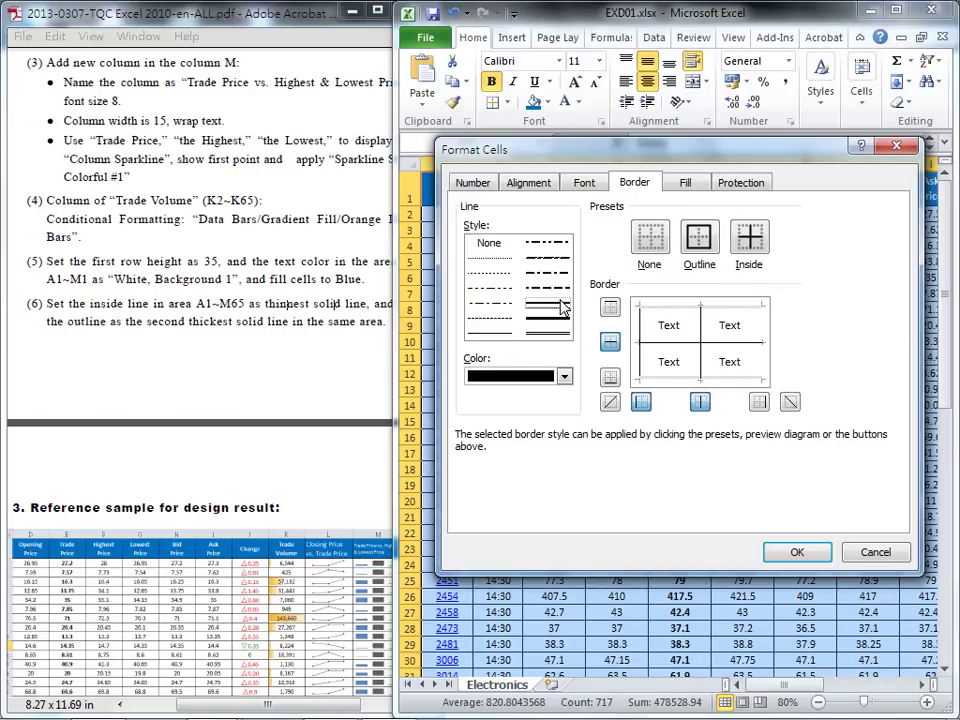
{"action": "left_click", "coordinate": [703, 240]}
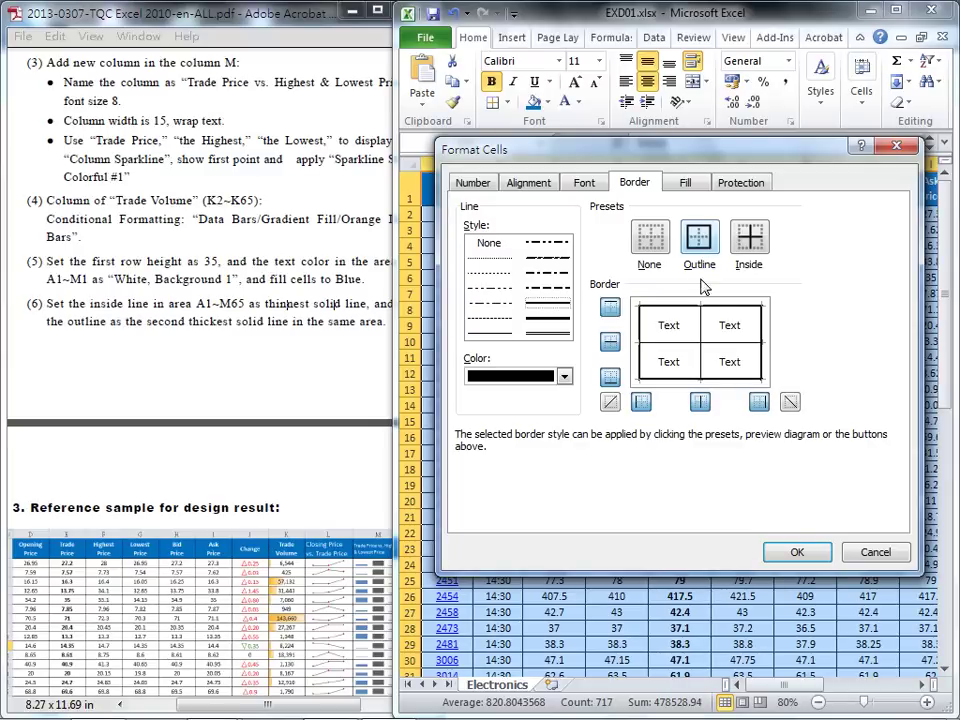
{"action": "left_click", "coordinate": [795, 557]}
{"action": "left_click", "coordinate": [745, 516]}
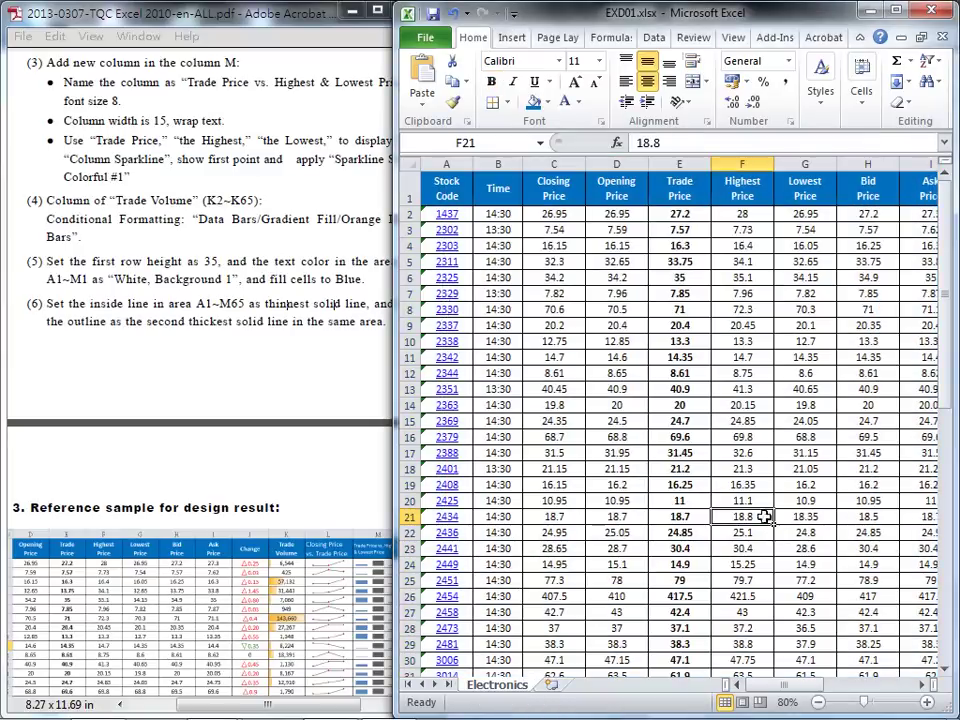